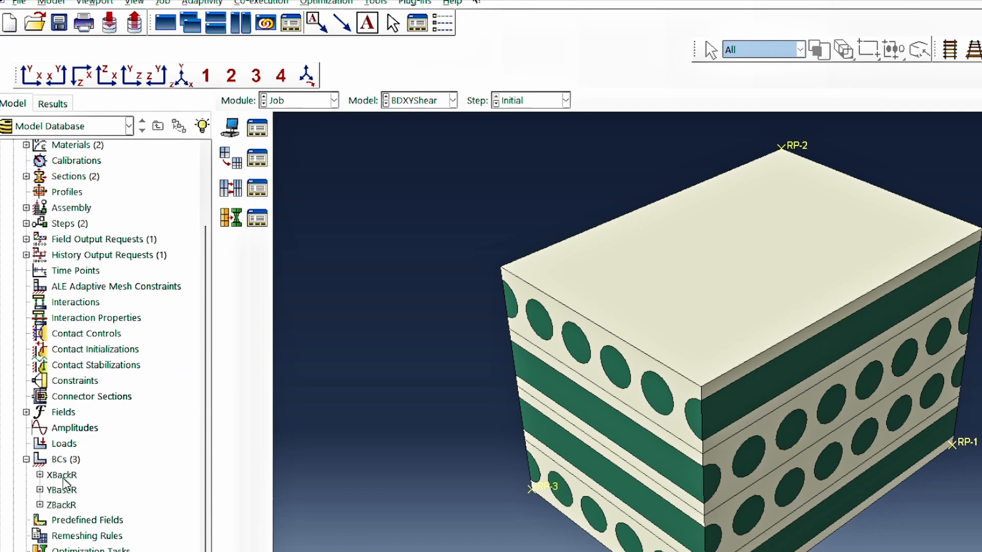
Rename the boundary condition XBackR as XBackF.
right_click(65, 481)
left_click(121, 519)
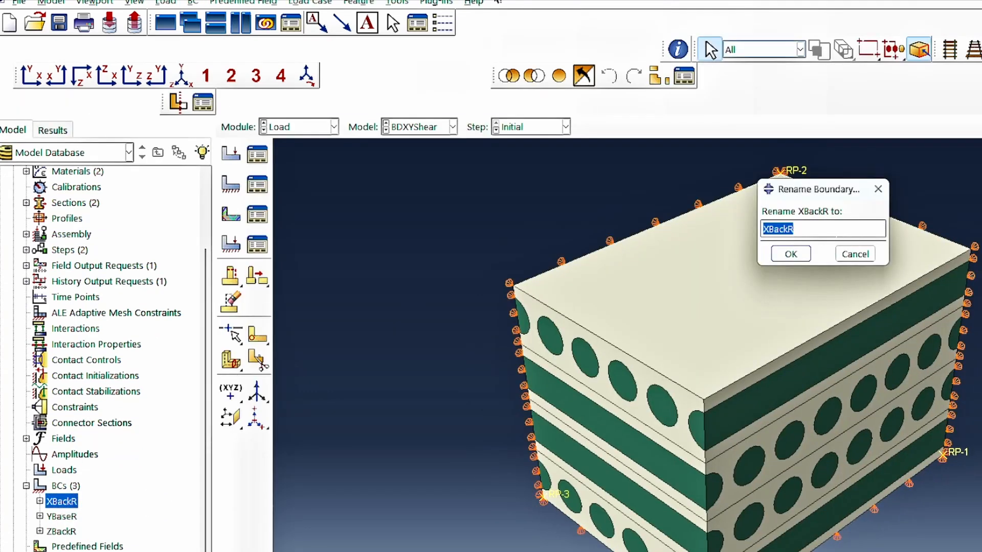
left_click(836, 230)
left_click(791, 255)
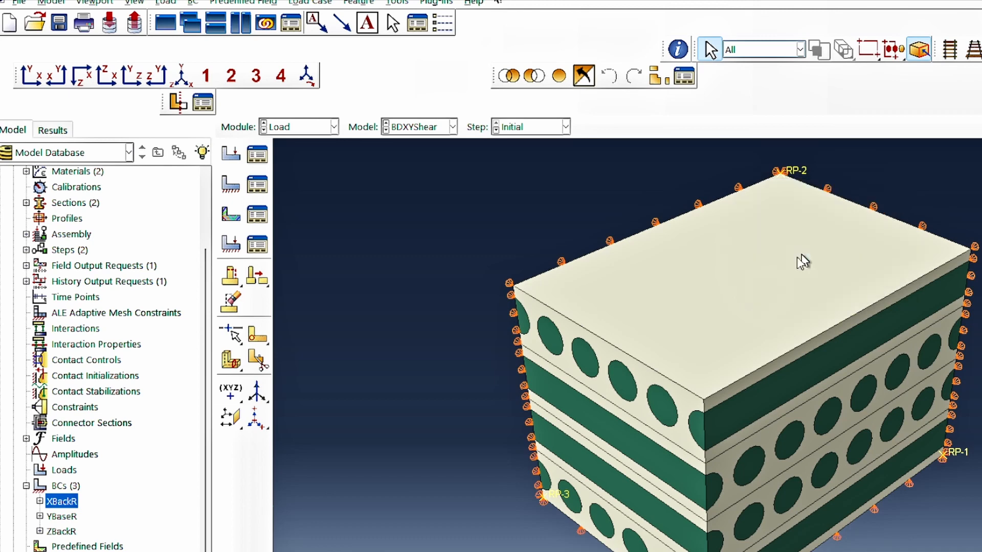
Edit the XBackF boundary condition to fix U2 and U3 and release U1.
left_click(63, 502)
double_click(61, 501)
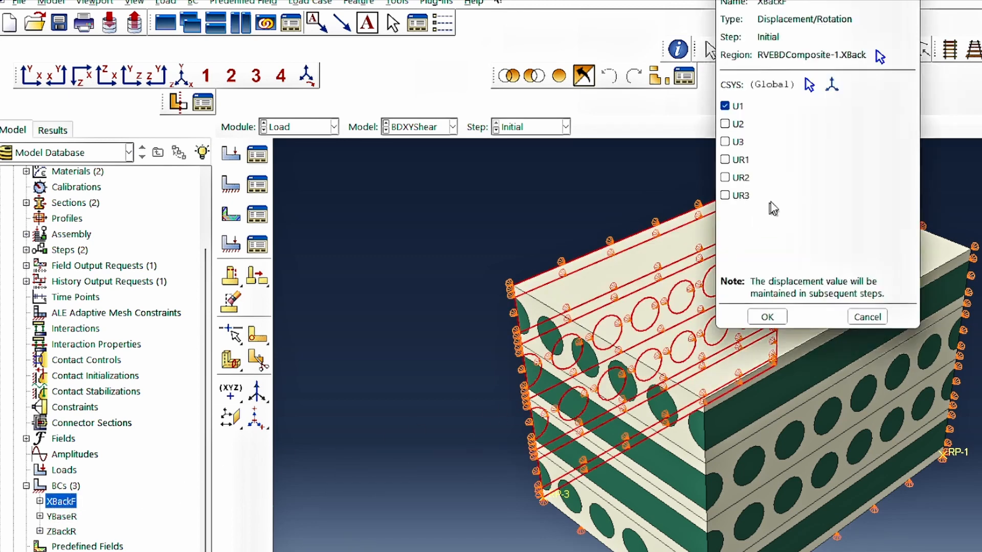
left_click(736, 124)
left_click(737, 143)
left_click(735, 106)
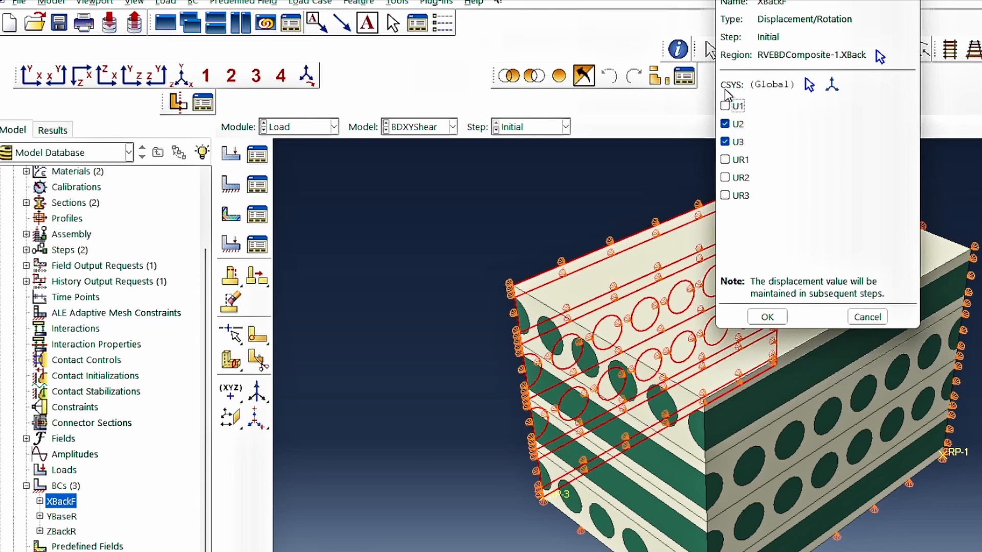
left_click(773, 318)
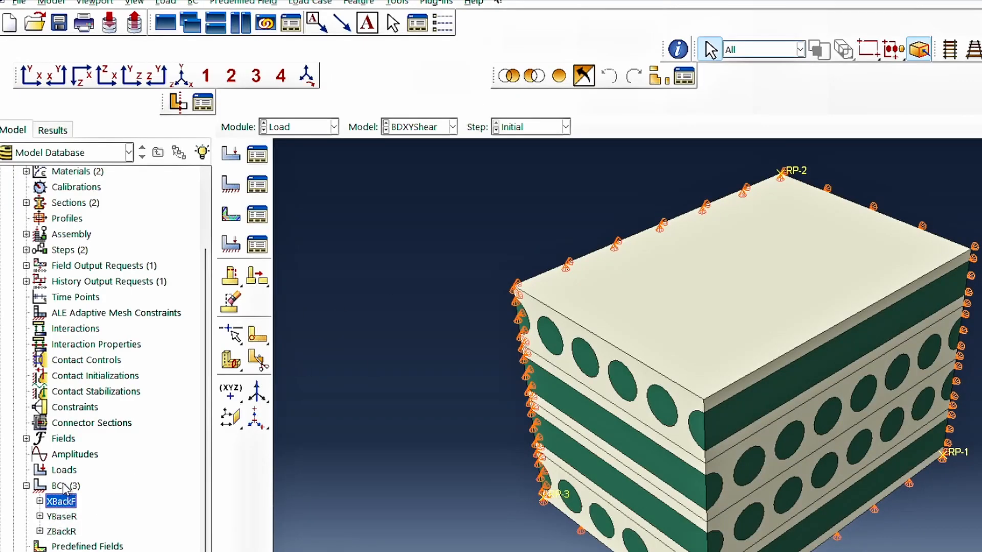
Create a Displacement/Rotation boundary condition RP2LoadX in LoadingStep on set RP2, with U1 set to 10.
double_click(64, 486)
type("RP2LoadX")
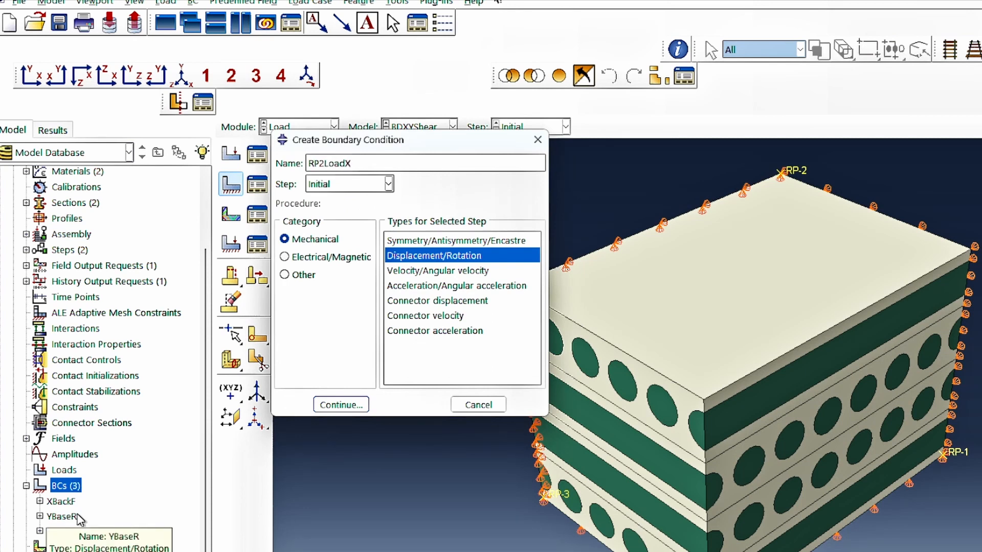
left_click(335, 184)
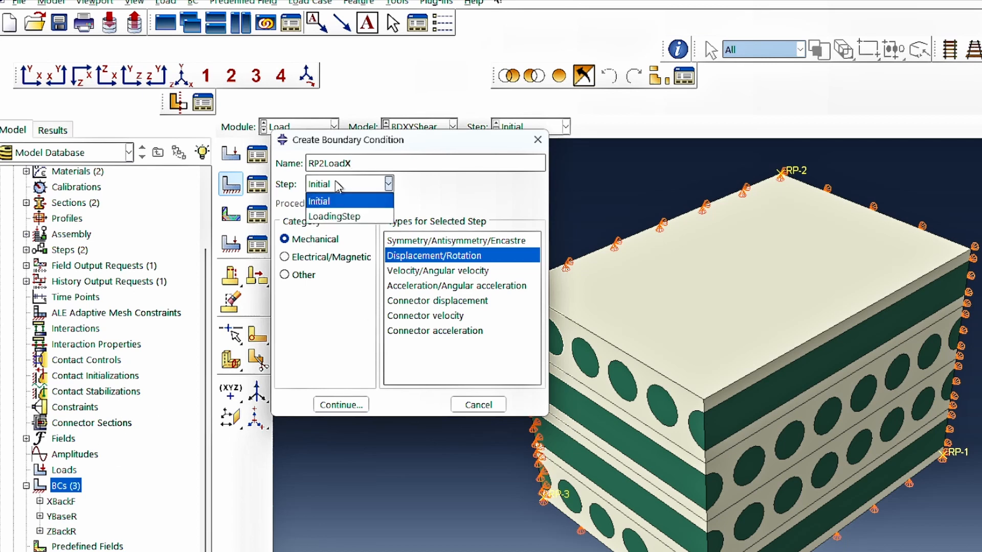
left_click(336, 216)
left_click(341, 405)
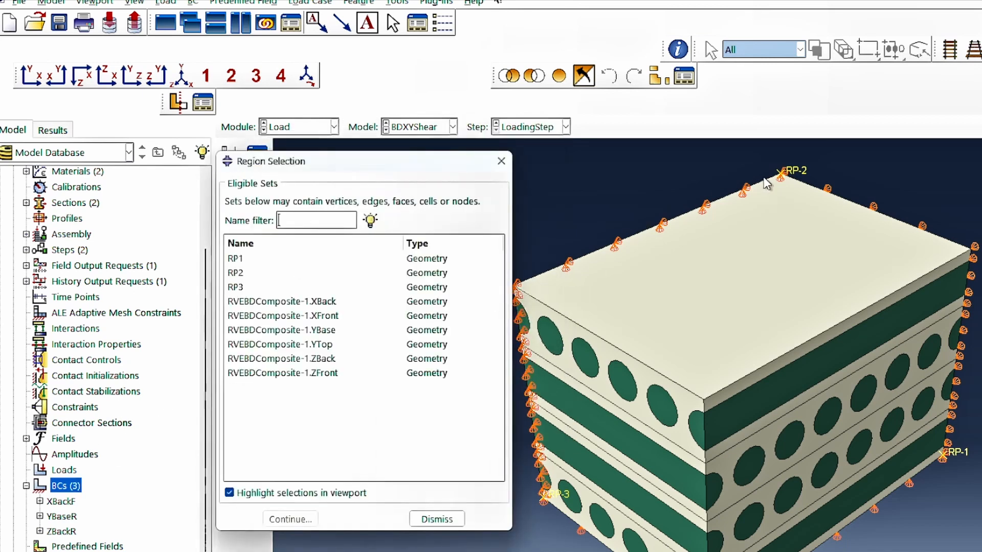
left_click(249, 275)
left_click(291, 518)
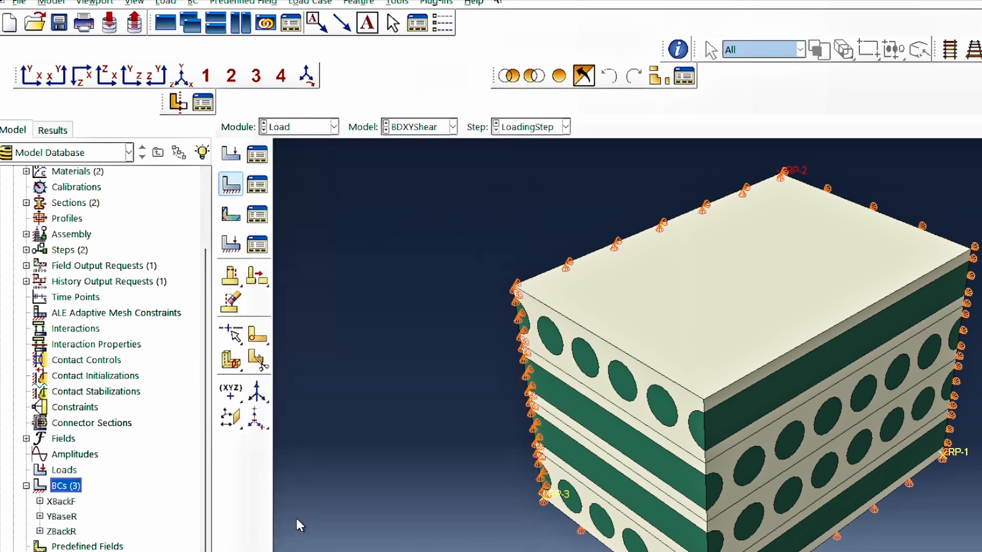
left_click(725, 123)
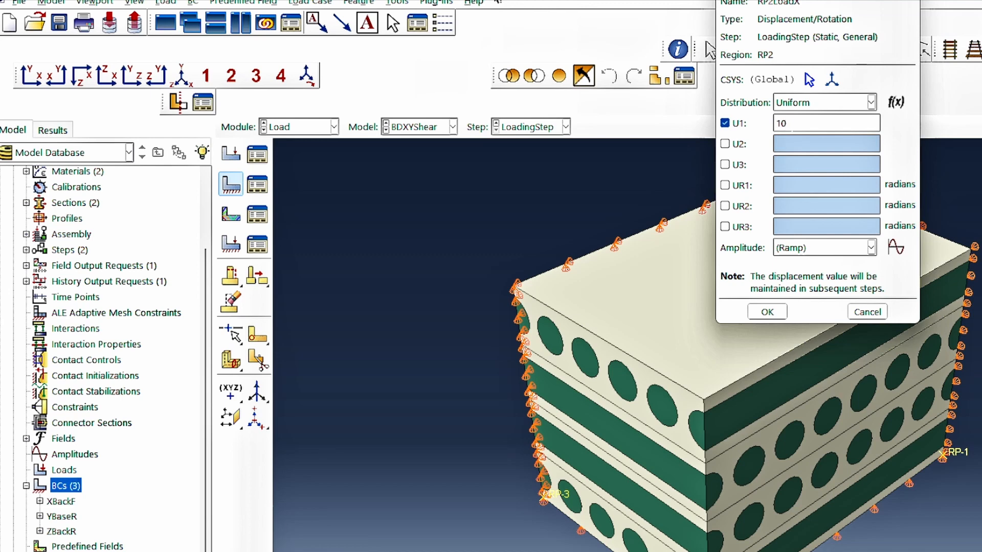
type("10")
left_click(766, 312)
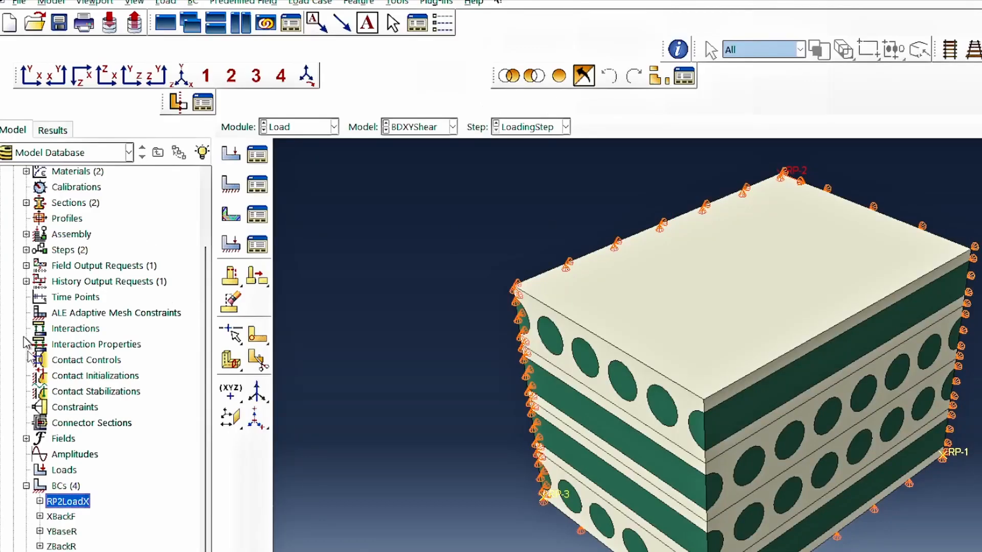
Create an Equation constraint named RP2ConstraintEqn with coefficients 1 and -1 for its two terms.
double_click(77, 407)
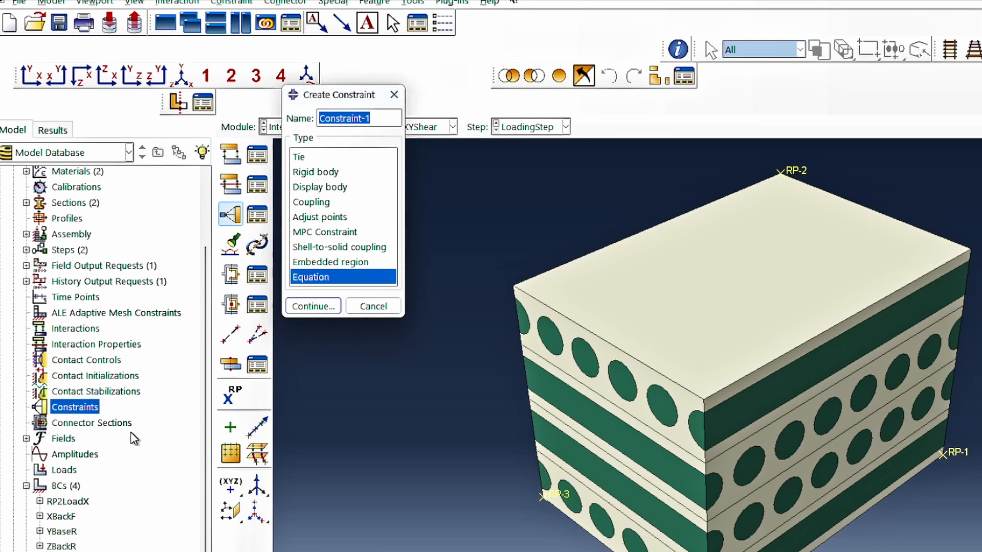
type("RP2ConstraintEqn")
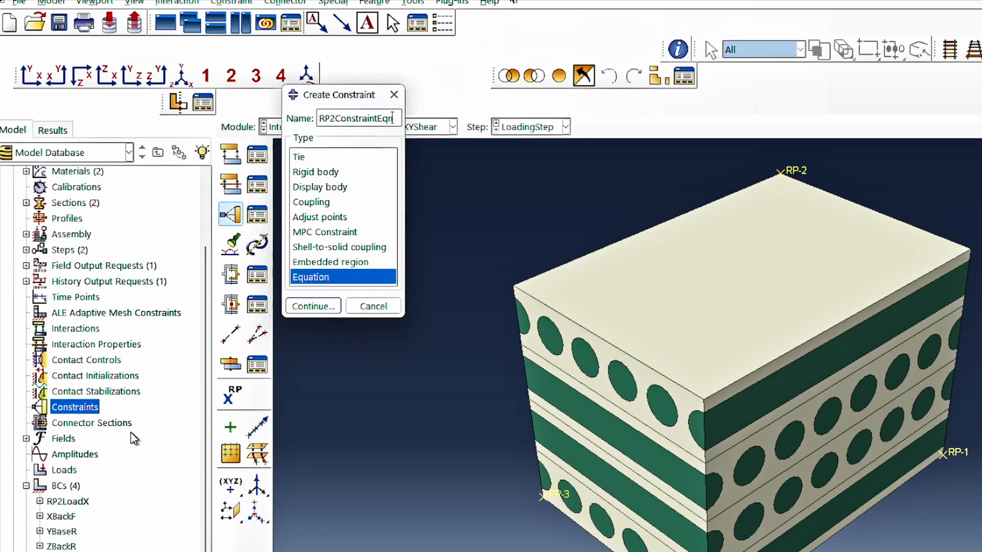
left_click(327, 305)
left_click(371, 458)
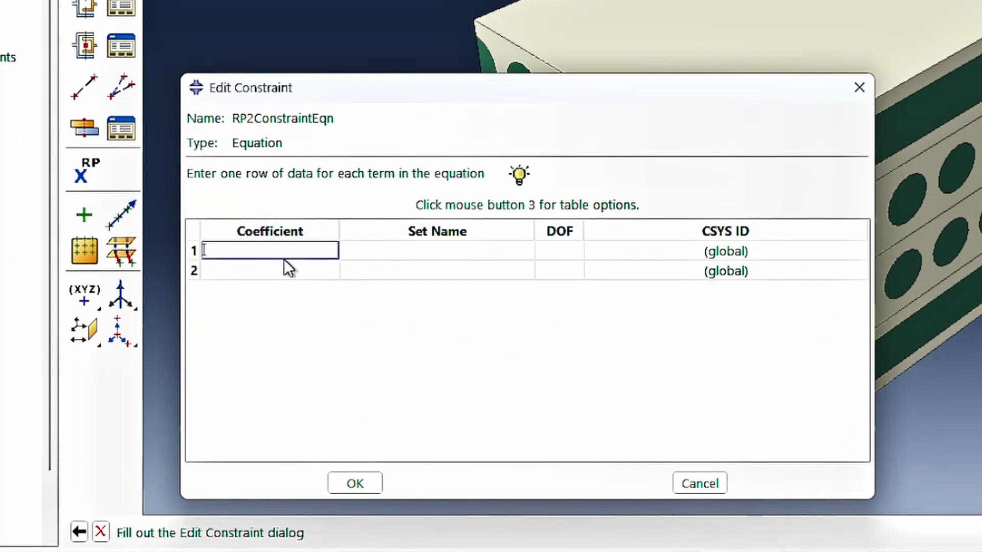
type("1")
left_click(240, 270)
type("-1")
Assign set RVEBDComposite-1.YTop and degree of freedom 1 to the first term of the equation.
left_click(473, 250)
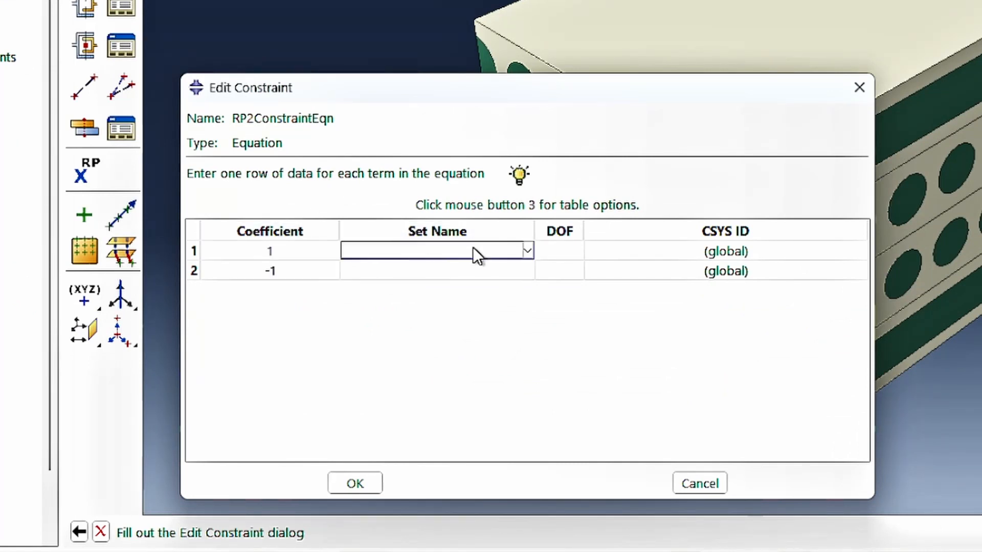
left_click(472, 250)
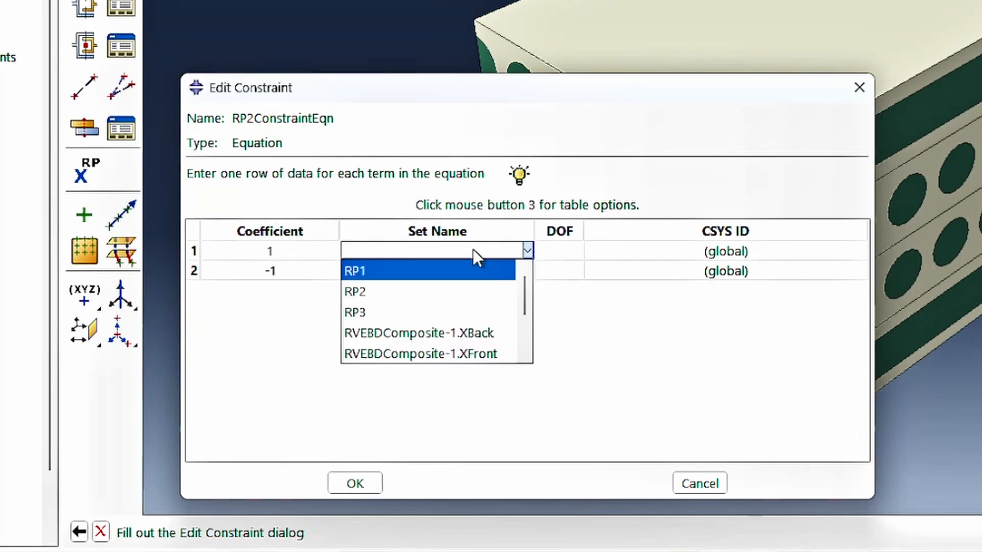
scroll(476, 324, "down", 4)
left_click(483, 306)
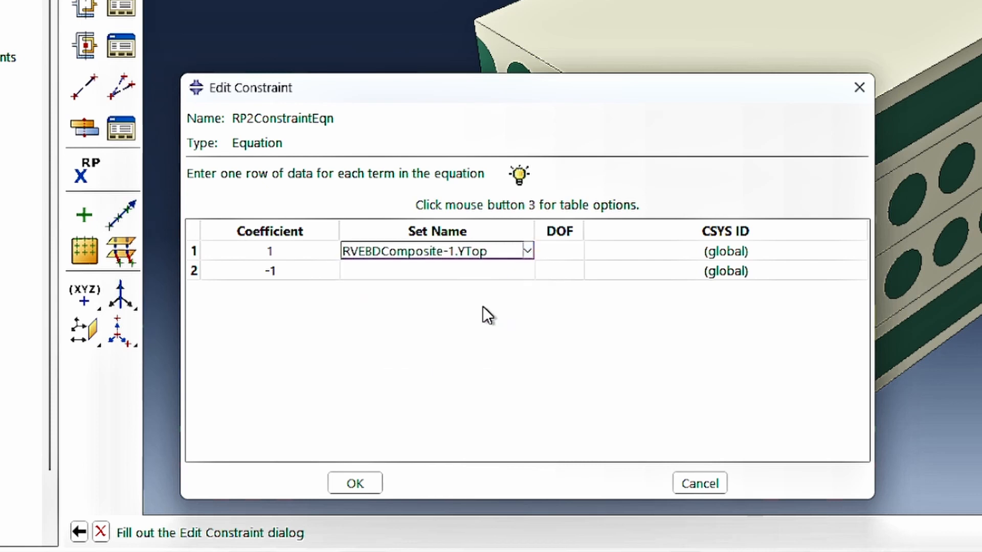
left_click(538, 251)
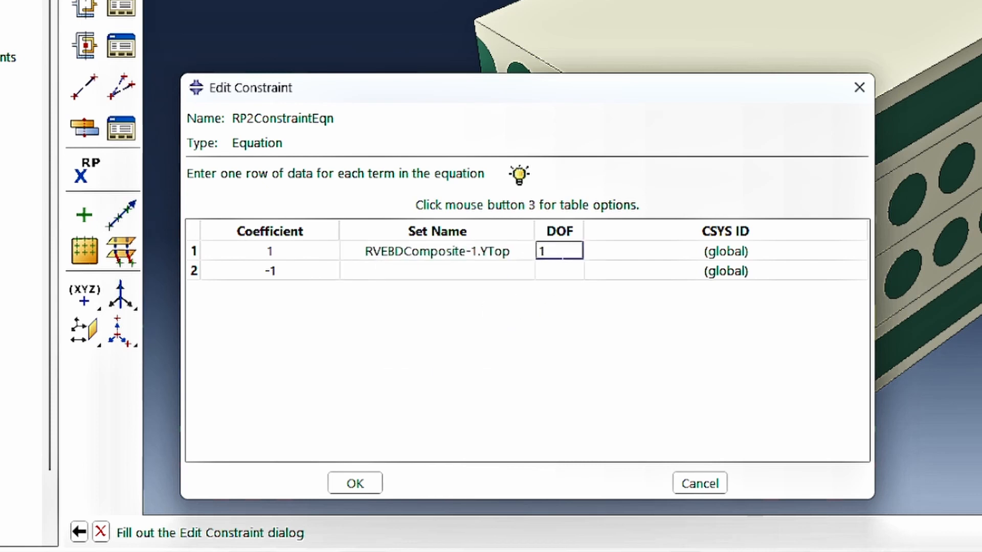
Assign set RP2 and degree of freedom 1 to the second term and save the equation constraint.
left_click(491, 272)
left_click(492, 272)
scroll(500, 303, "up", 2)
scroll(500, 302, "up", 2)
left_click(416, 316)
left_click(542, 271)
type("1")
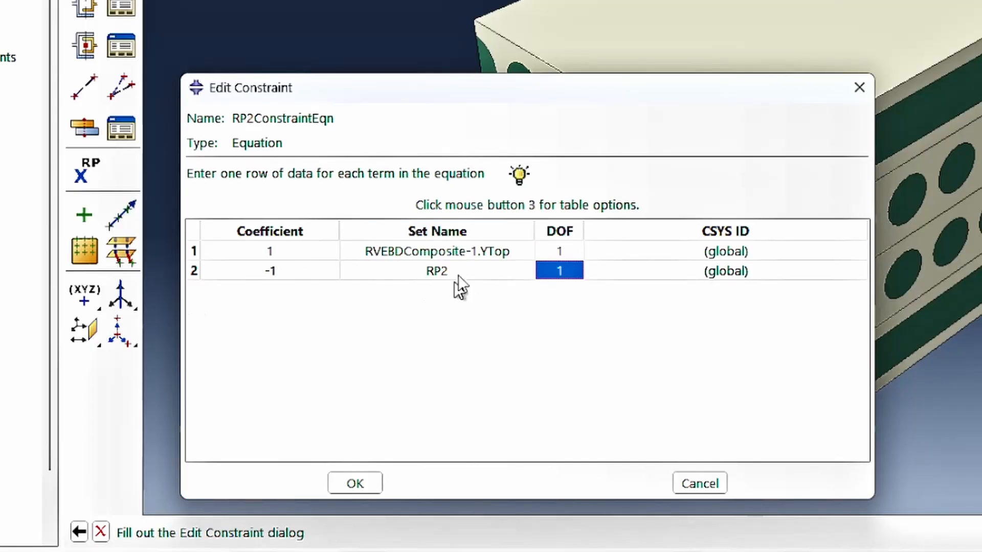
left_click(373, 484)
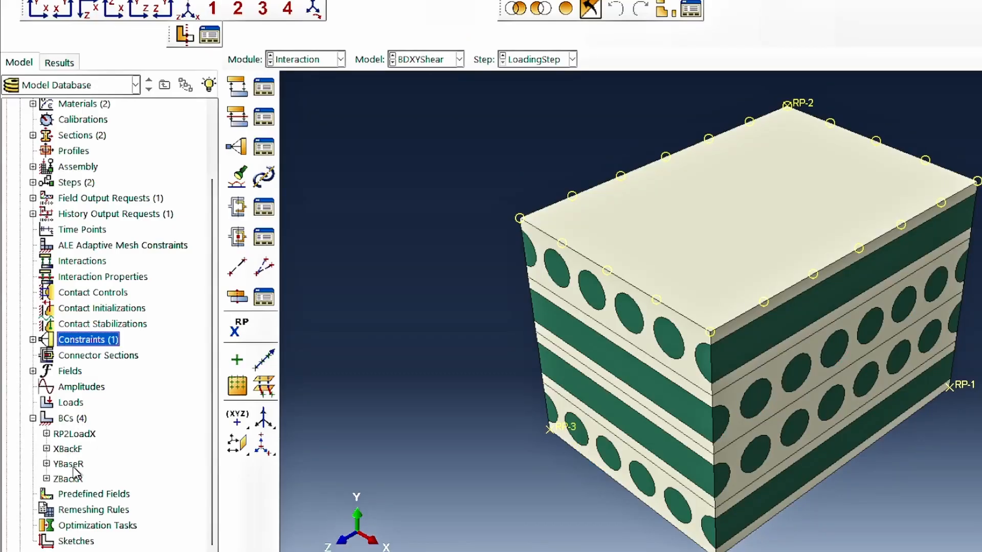
Rename the boundary condition YBaseR as YBaseF.
right_click(74, 467)
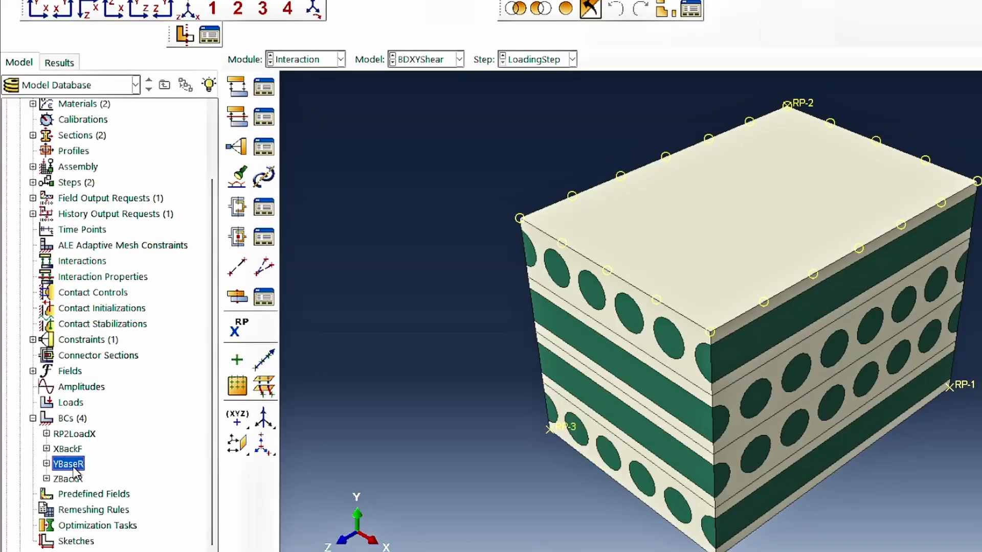
left_click(125, 526)
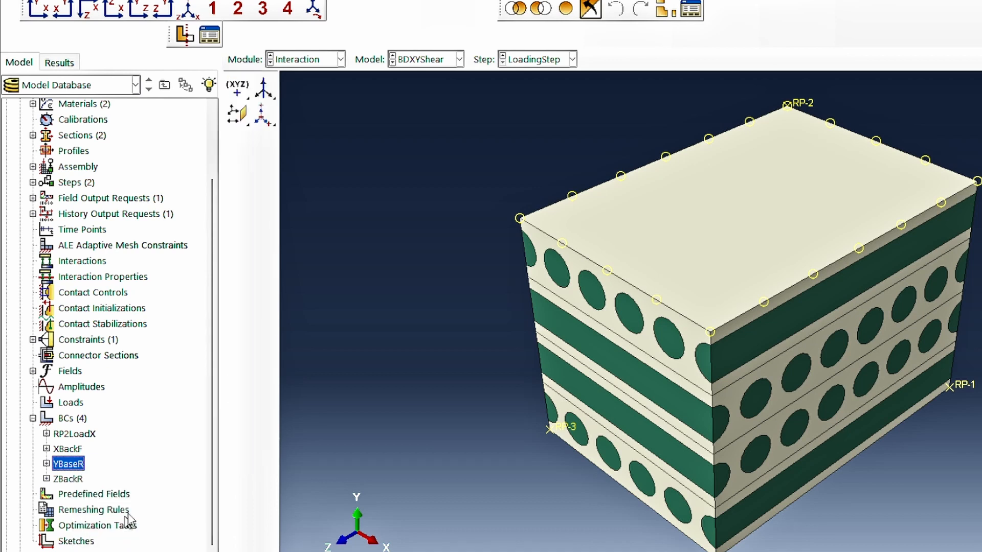
left_click(825, 162)
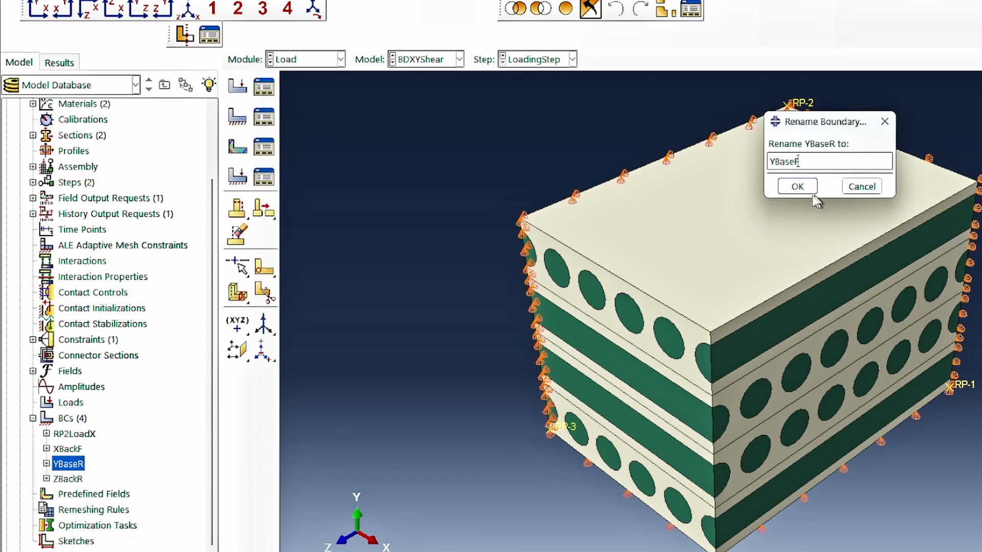
left_click(797, 186)
Edit the YBaseF boundary condition in LoadingStep to fix U1 and U3 at 0 and release U2.
double_click(67, 463)
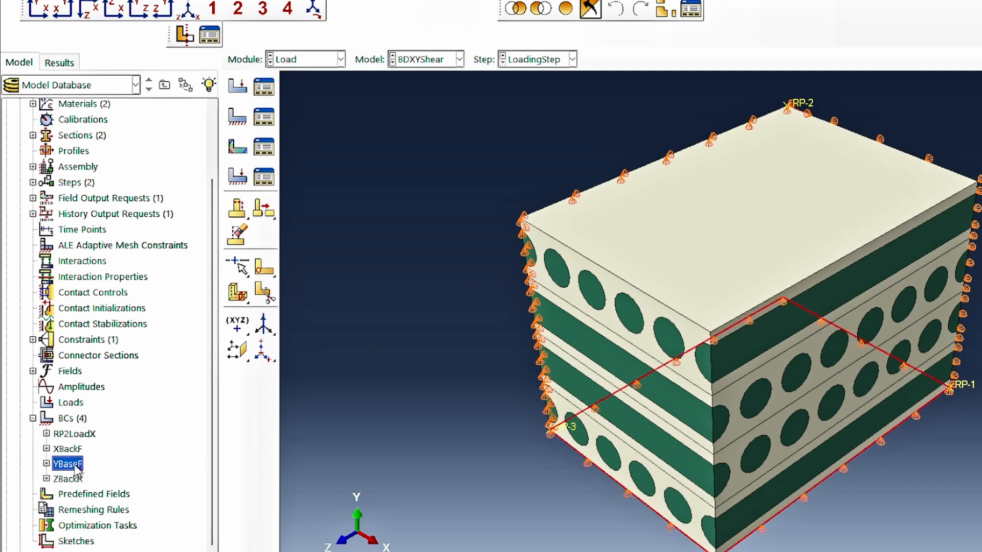
left_click(753, 94)
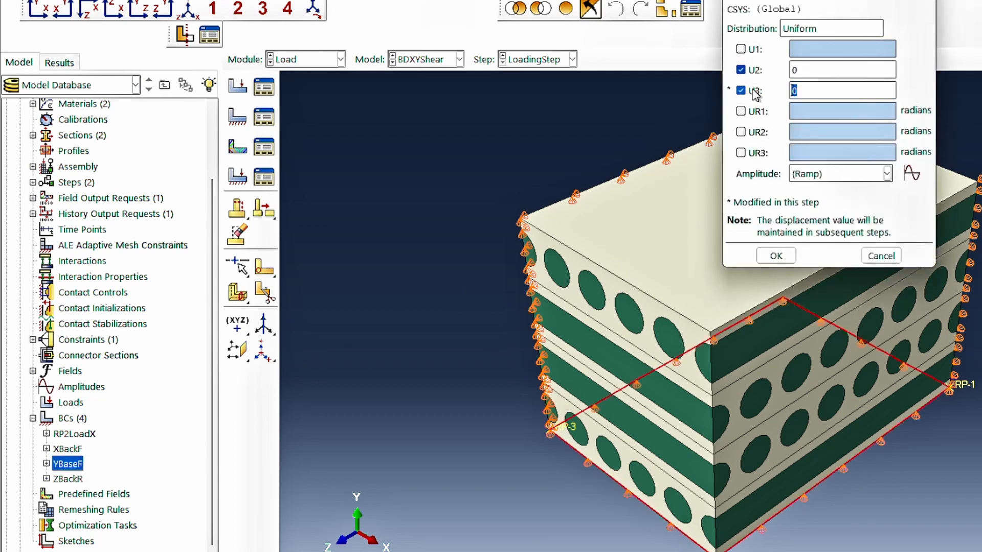
left_click(741, 70)
left_click(740, 49)
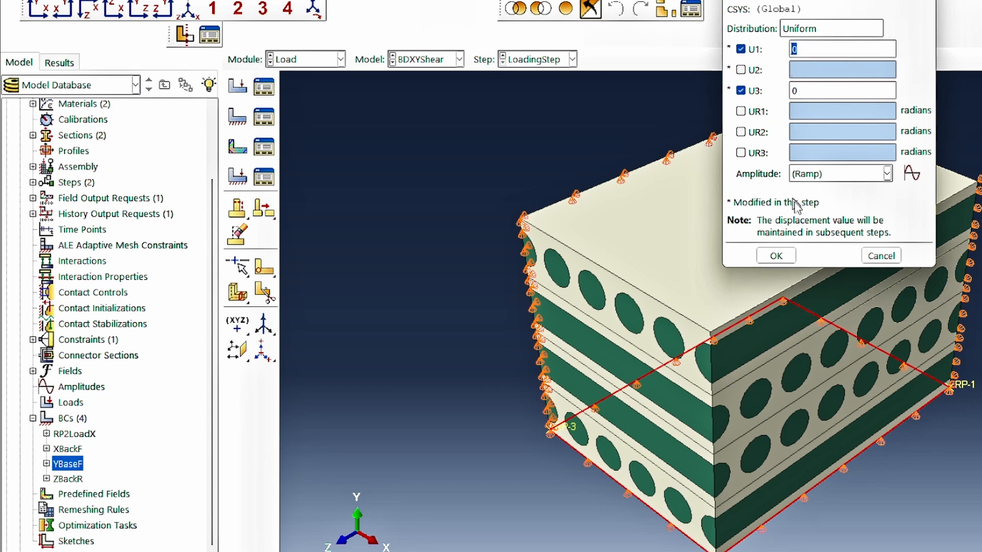
left_click(785, 257)
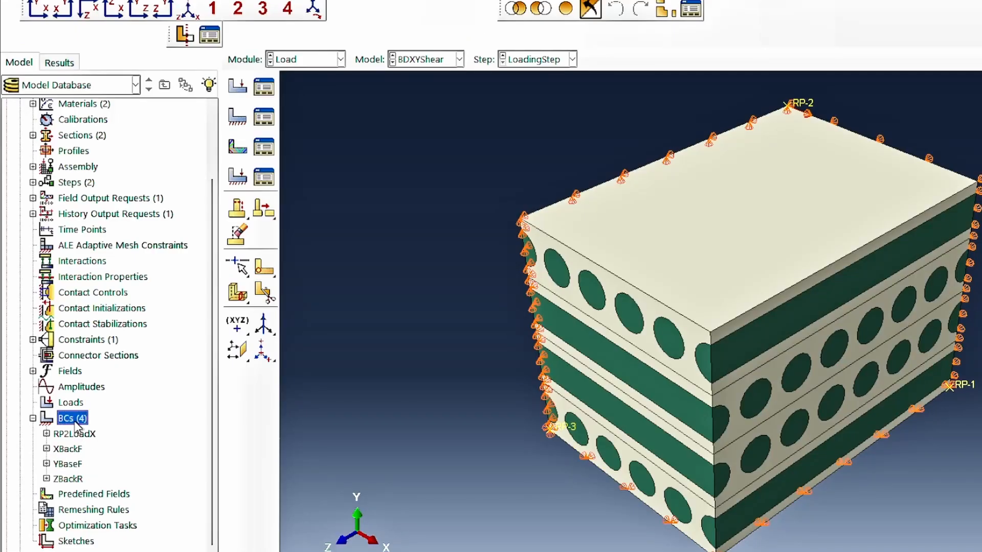
Create a Displacement/Rotation boundary condition RP1LoadY in LoadingStep on set RP1, with U2 set to 10.
double_click(72, 418)
type("RP1LoadY")
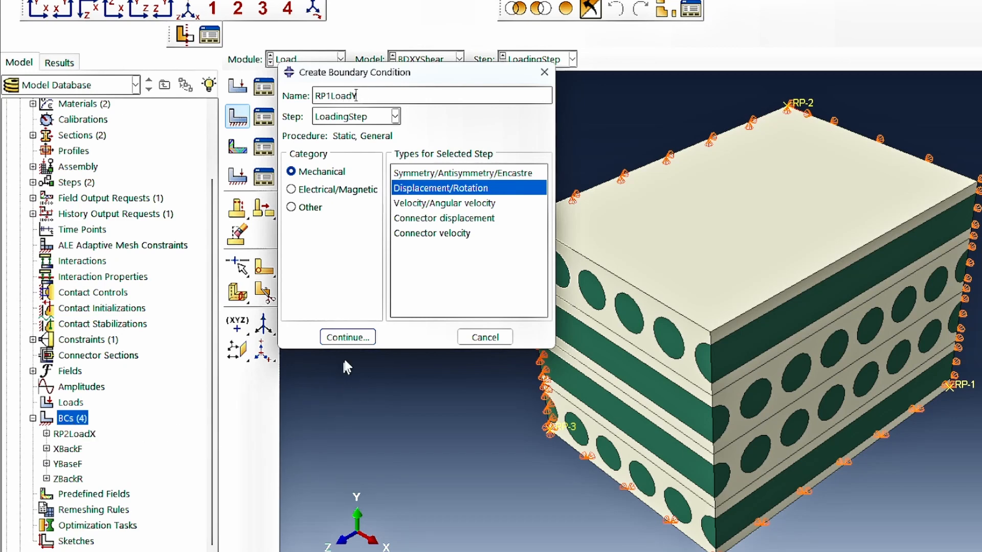
left_click(348, 337)
left_click(251, 191)
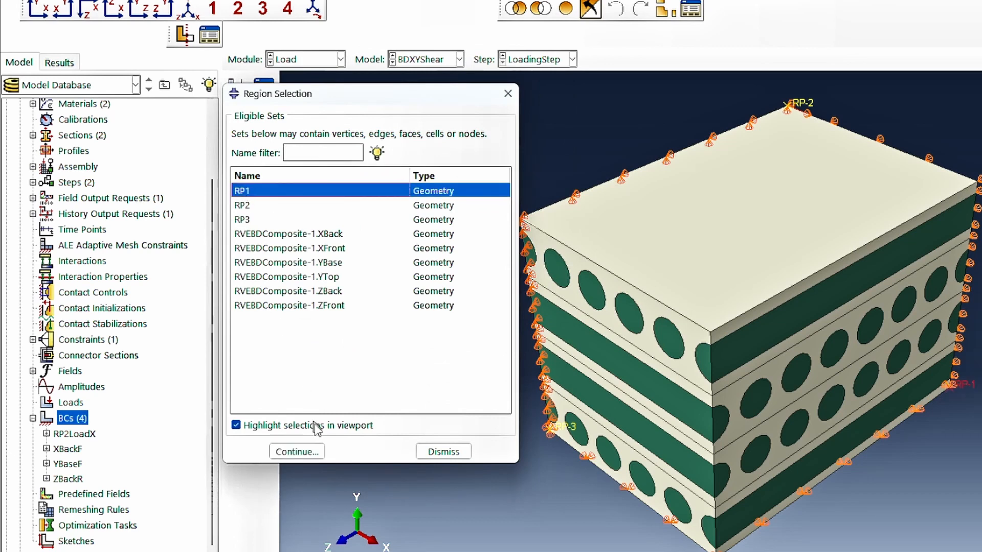
left_click(306, 452)
left_click(732, 70)
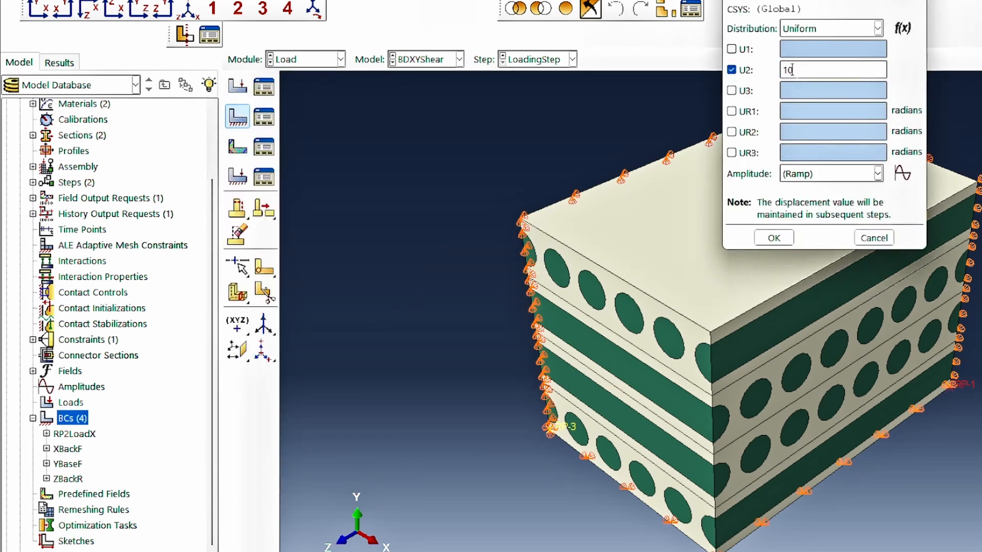
left_click(774, 238)
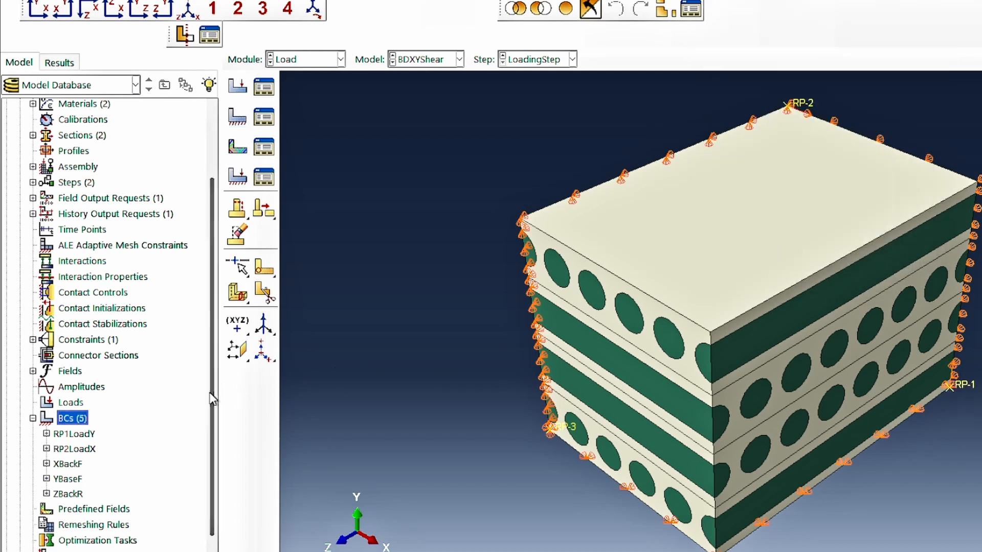
Suppress the ZBackR boundary condition.
left_click(74, 449)
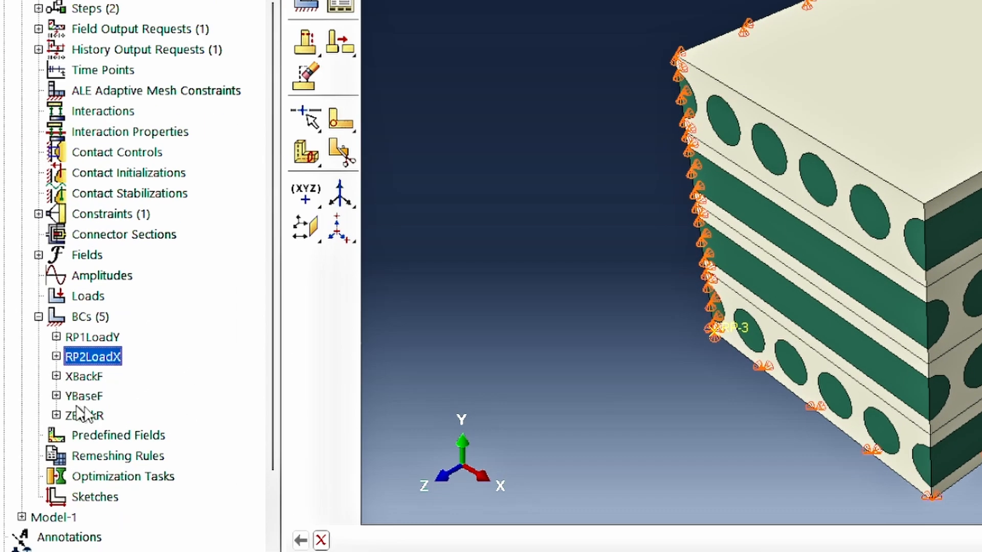
left_click(95, 415)
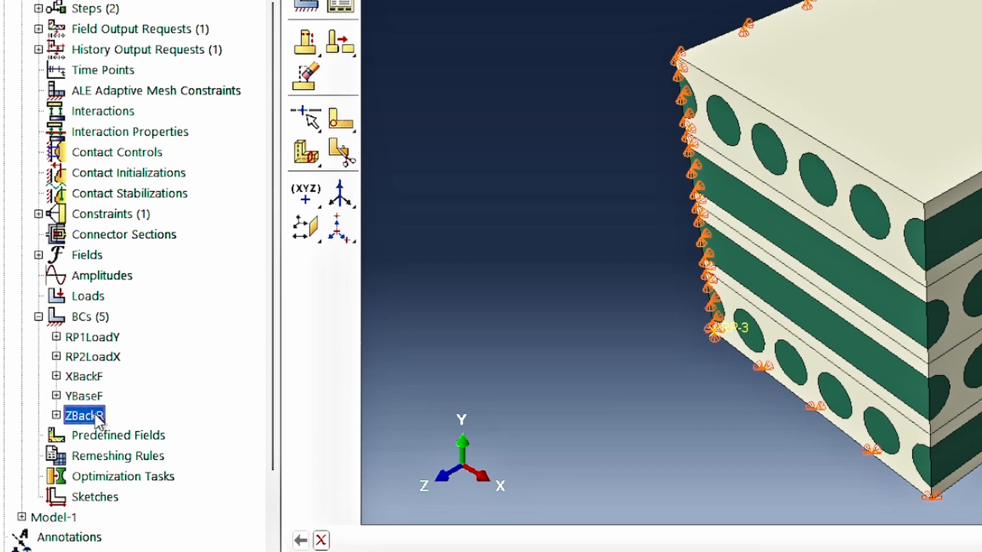
right_click(96, 415)
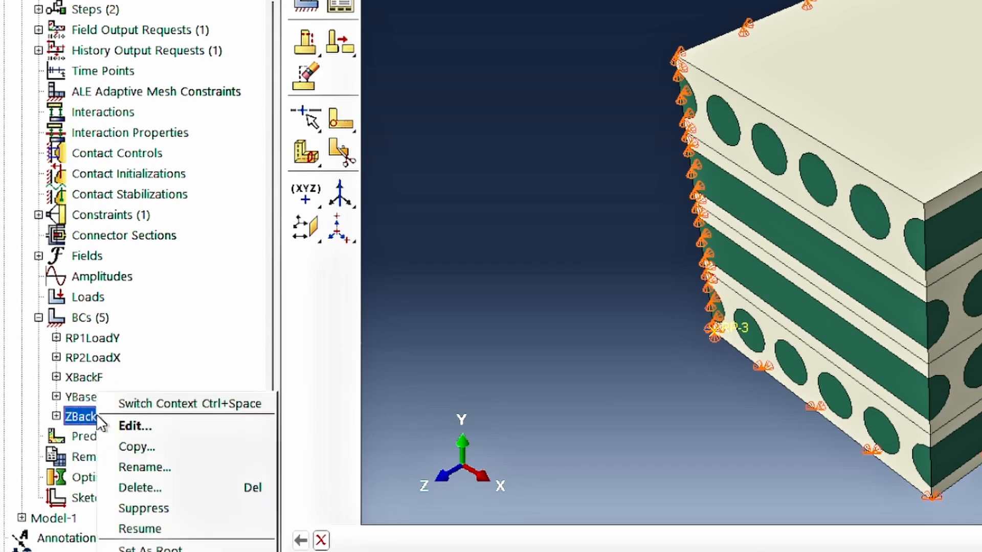
left_click(173, 507)
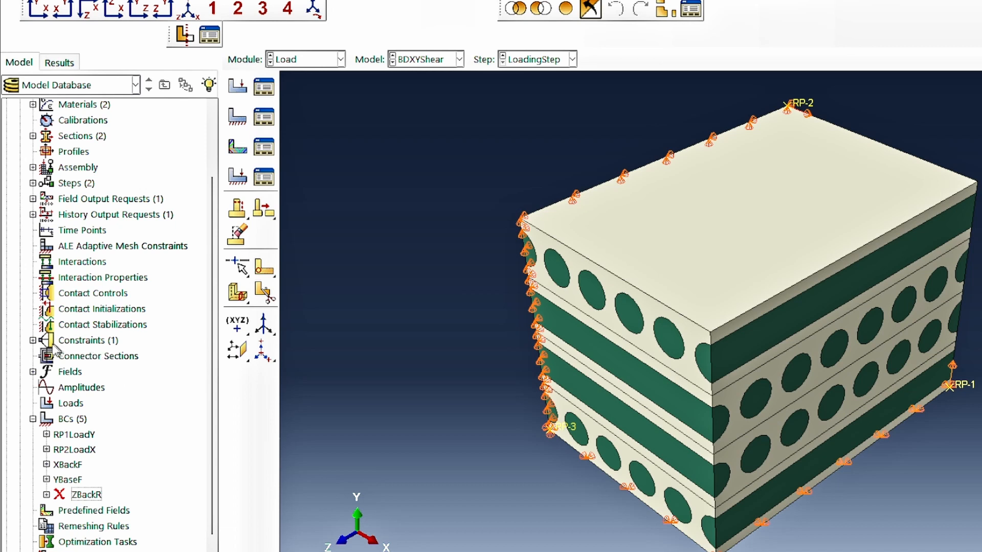
Create an Equation constraint named RP1ConstraintEqn with coefficients 1 and -1 for its two terms.
left_click(32, 340)
left_click(88, 340)
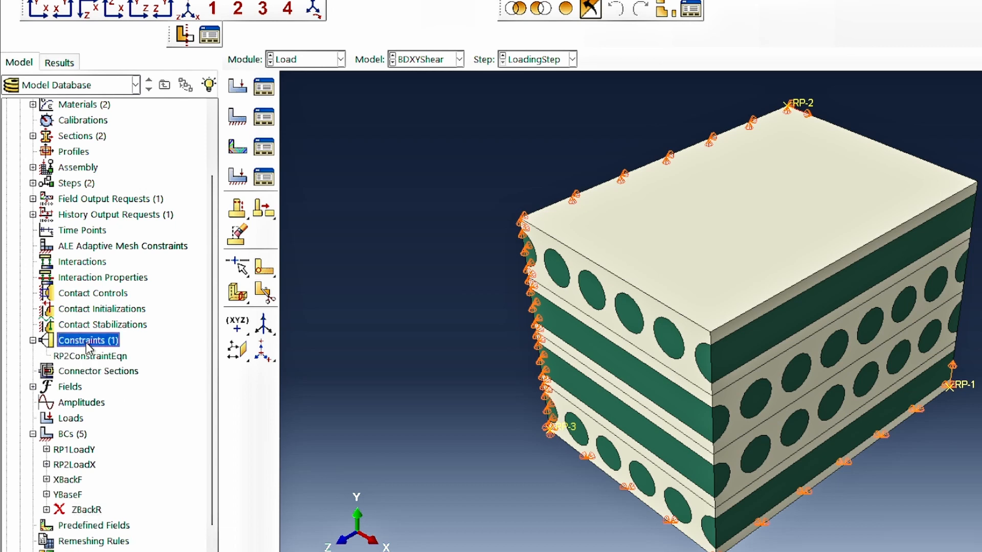
type("RP1Constrain")
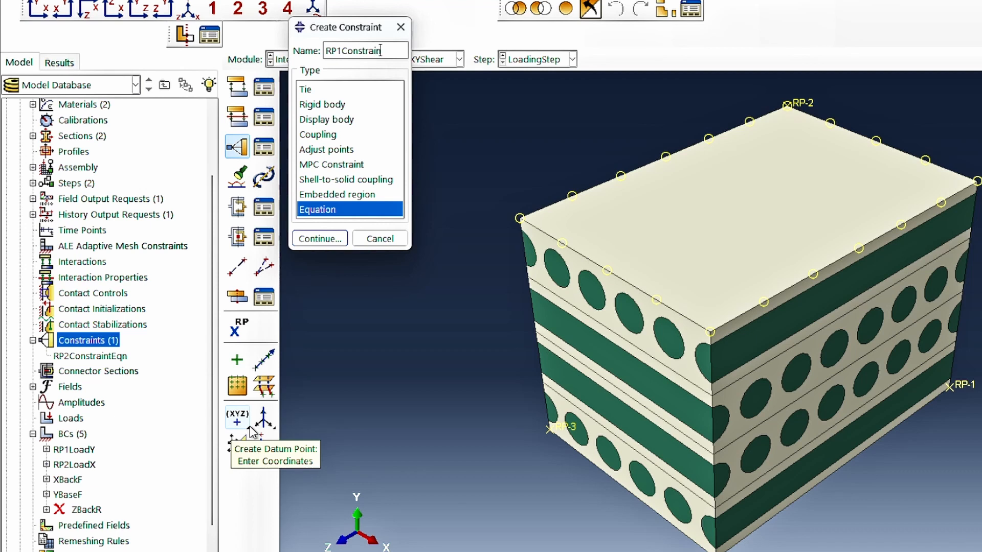
left_click(320, 239)
left_click(372, 385)
type("1")
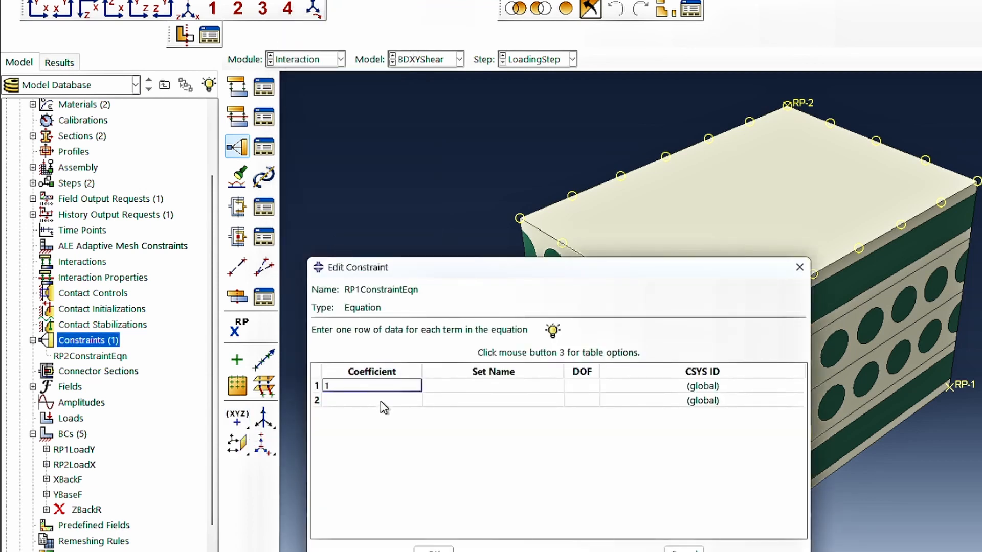
left_click(381, 401)
type("1")
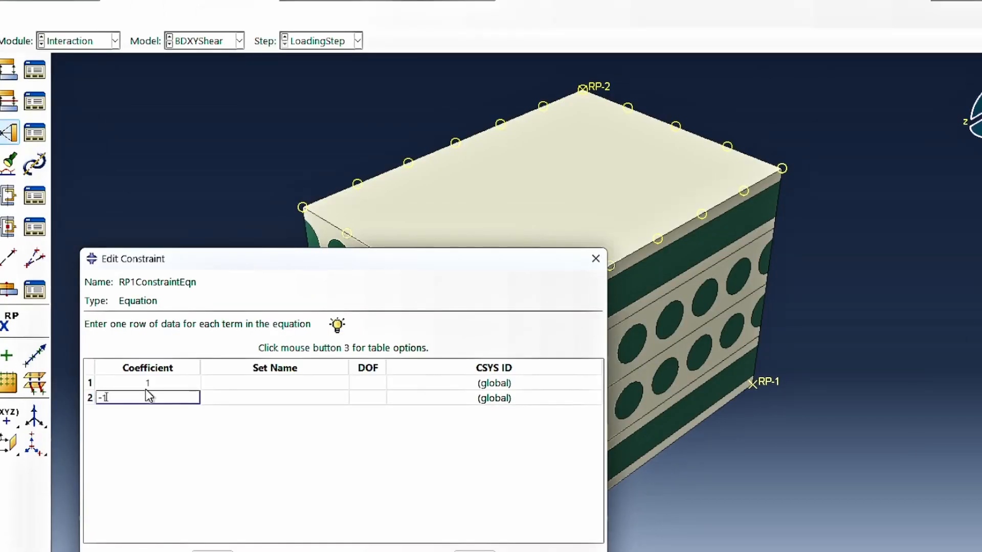
Assign set RVEBDComposite-1.XFront to the first term of RP1ConstraintEqn and set RP1 to the second term.
left_click(276, 383)
left_click(281, 382)
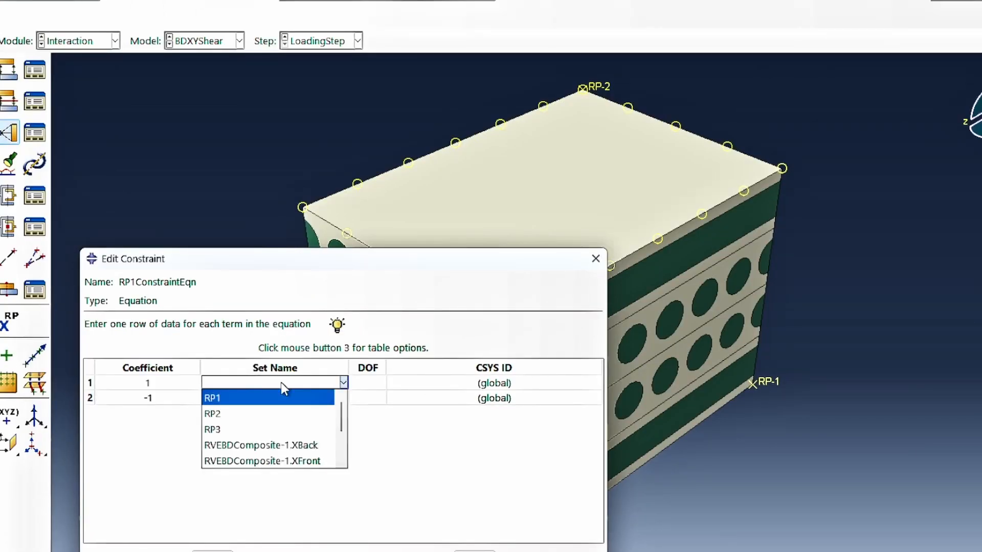
scroll(302, 460, "down", 2)
left_click(306, 429)
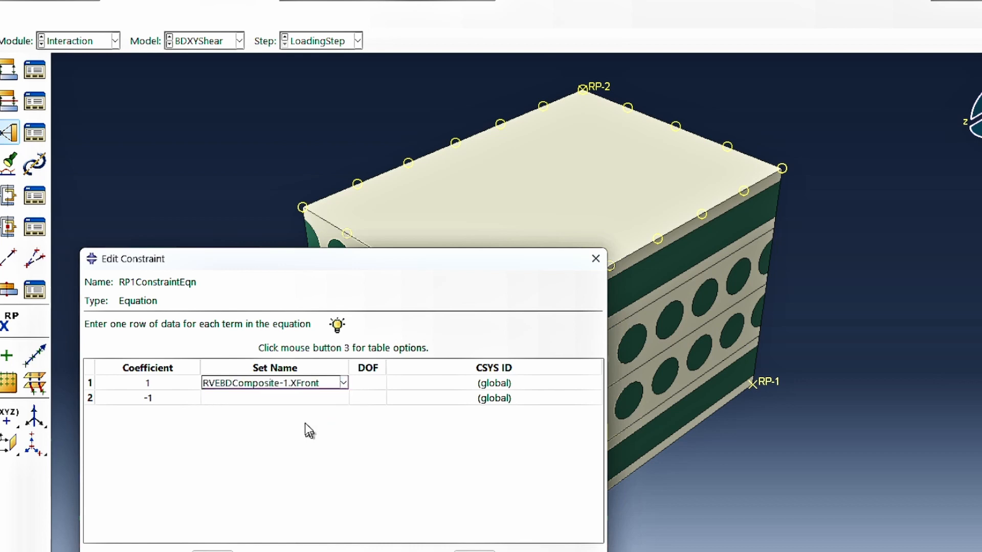
left_click(316, 399)
left_click(322, 400)
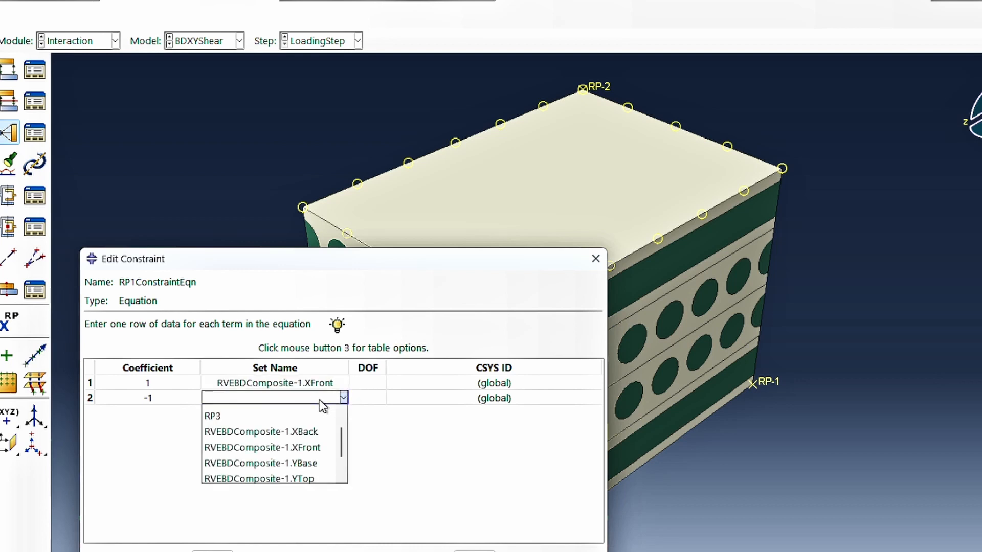
scroll(285, 433, "up", 1)
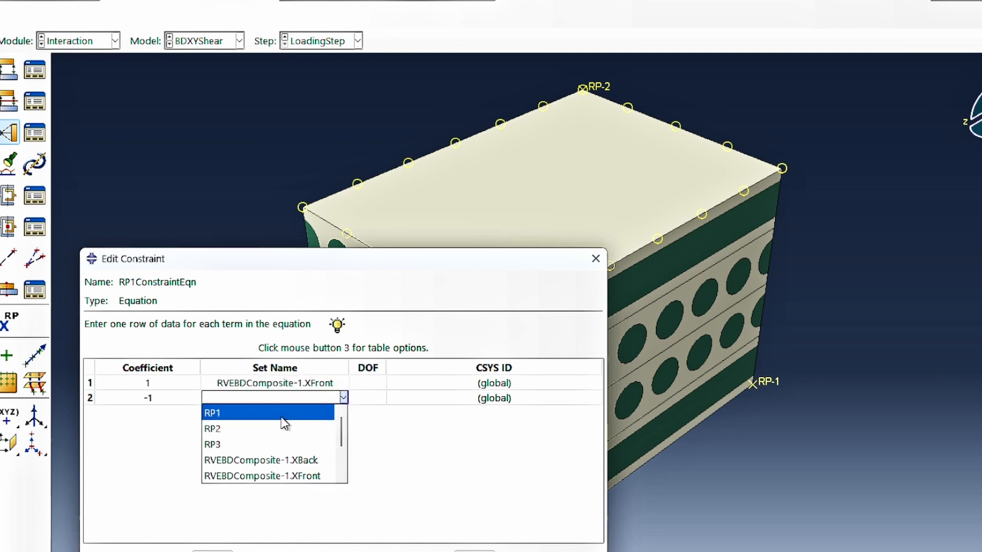
left_click(283, 414)
Set the DOF of both RP1ConstraintEqn terms to 2 and accept the constraint.
left_click(369, 385)
type("2")
left_click(369, 399)
type("2")
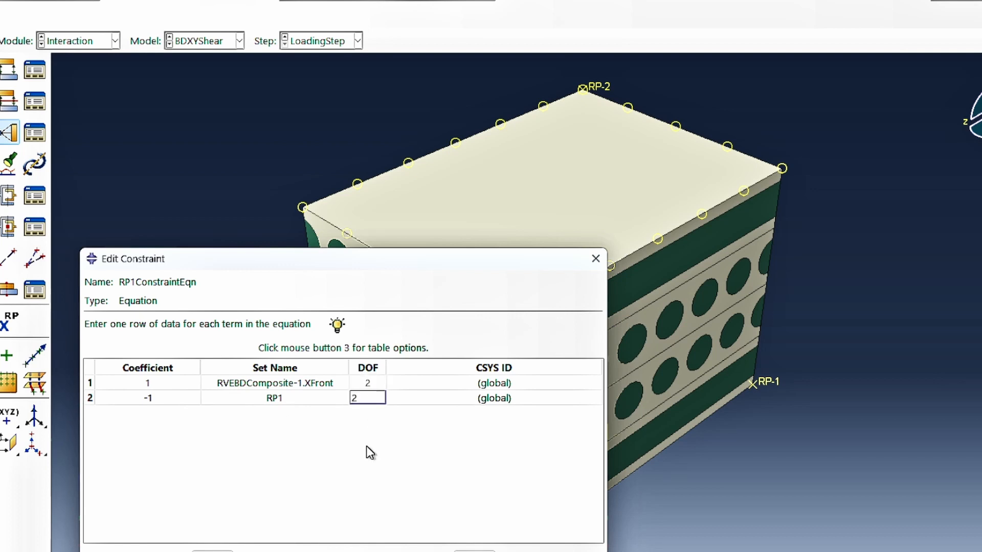
key("Return")
left_click(213, 551)
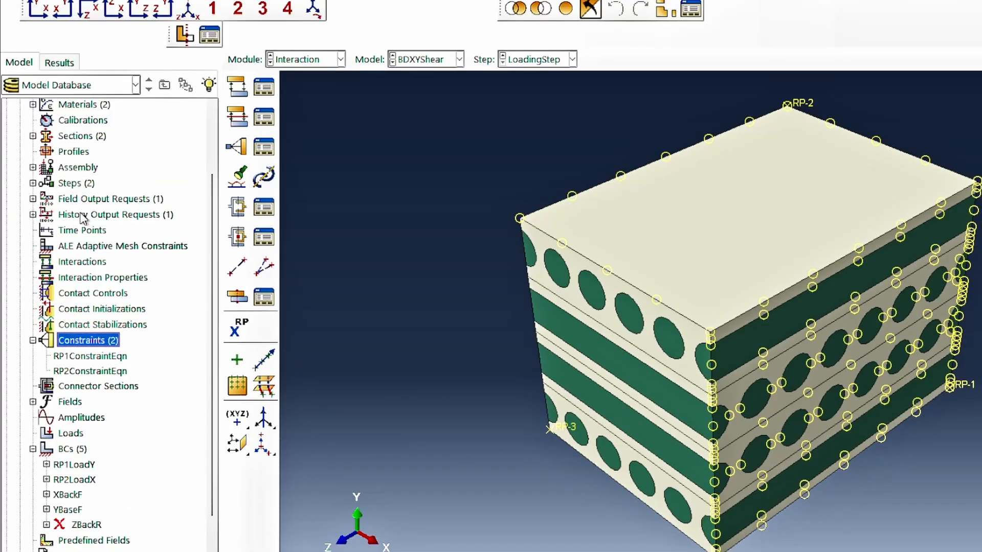
Create a history output request named RP2HO in LoadingStep.
left_click(82, 215)
double_click(82, 215)
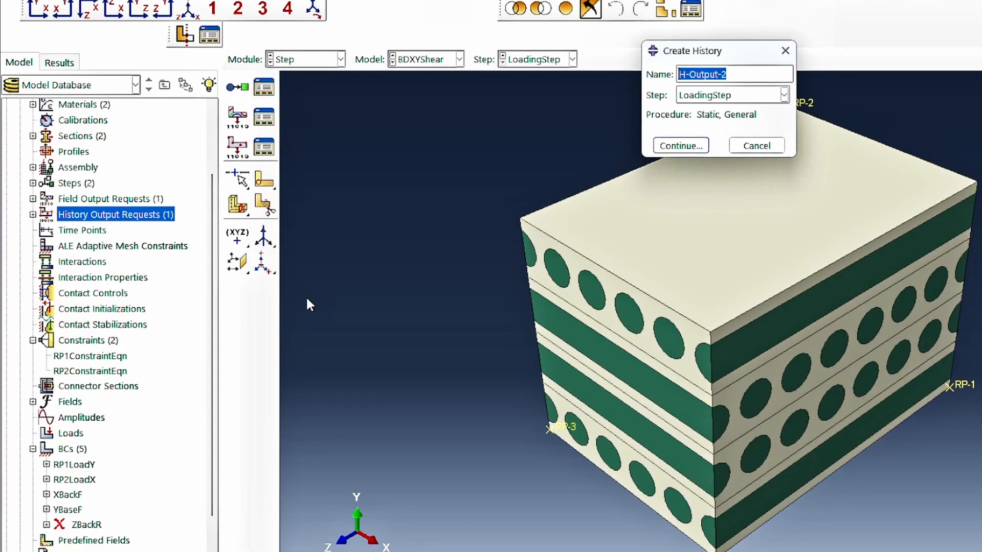
type("RP2")
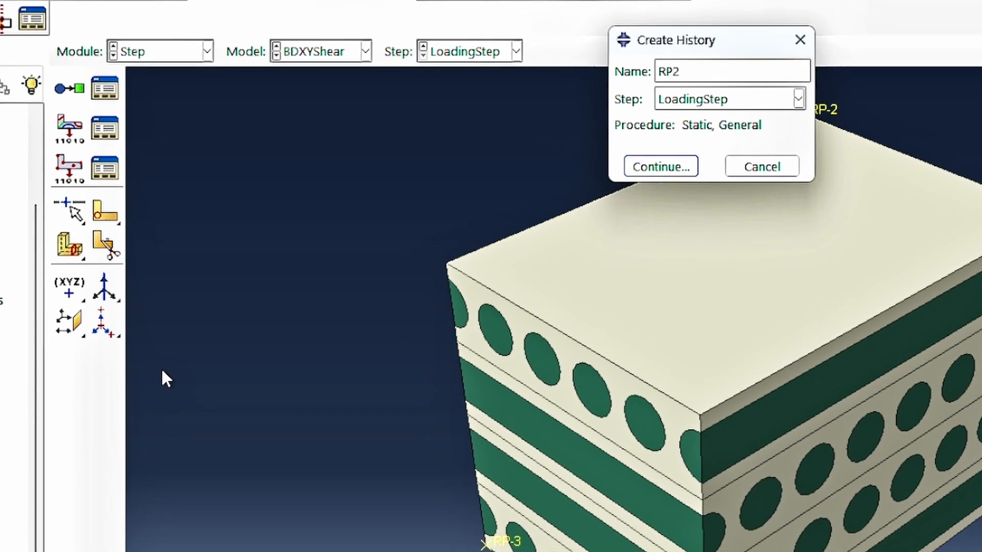
type("HO")
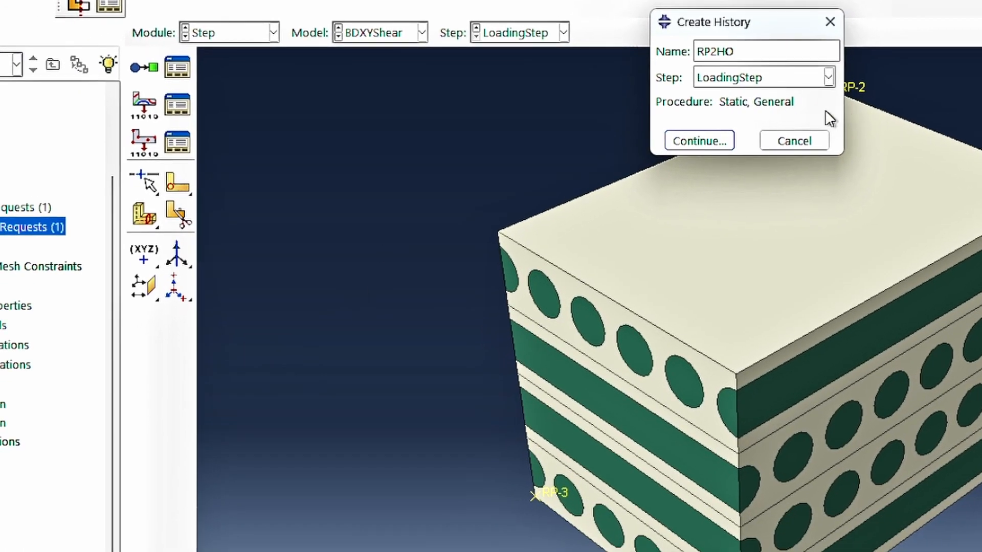
left_click(694, 142)
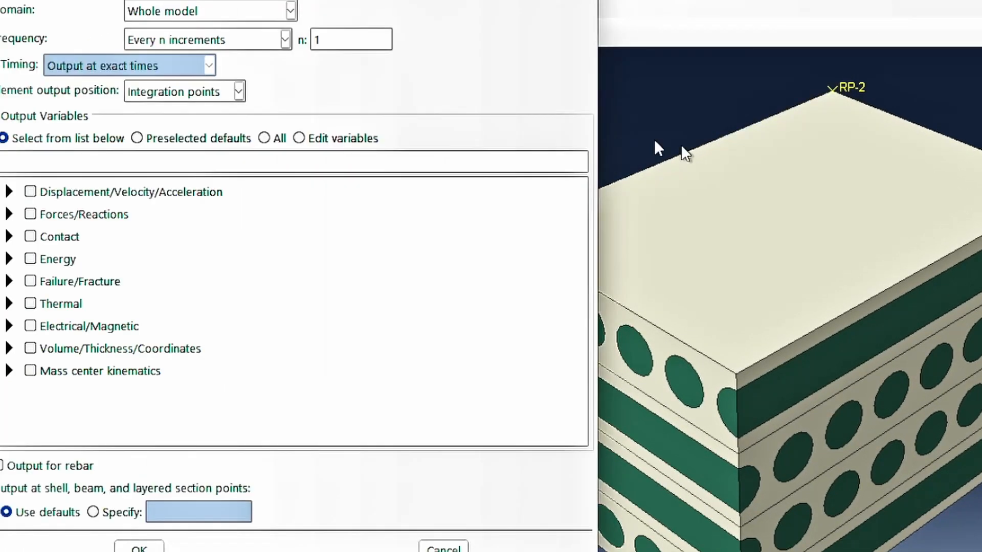
Set the RP2HO request's domain to set RP2 with output variables RF1 and U1, and accept it.
left_click(202, 16)
left_click(288, 129)
left_click(496, 87)
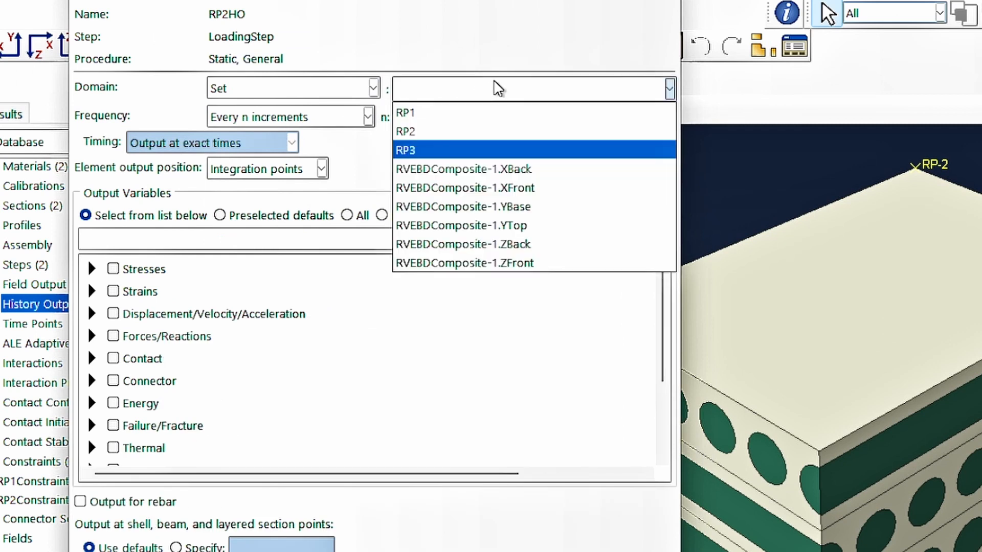
left_click(427, 129)
left_click(221, 235)
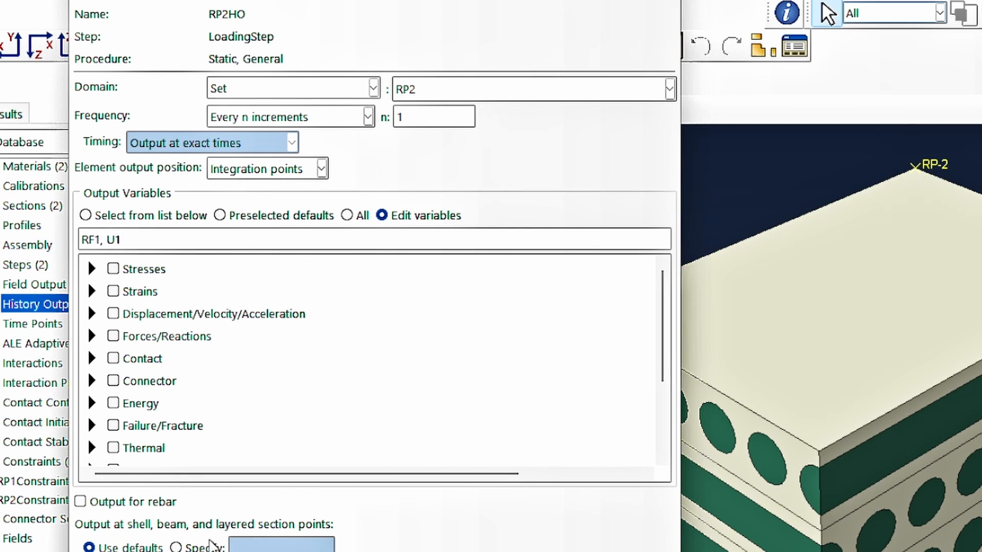
key("Return")
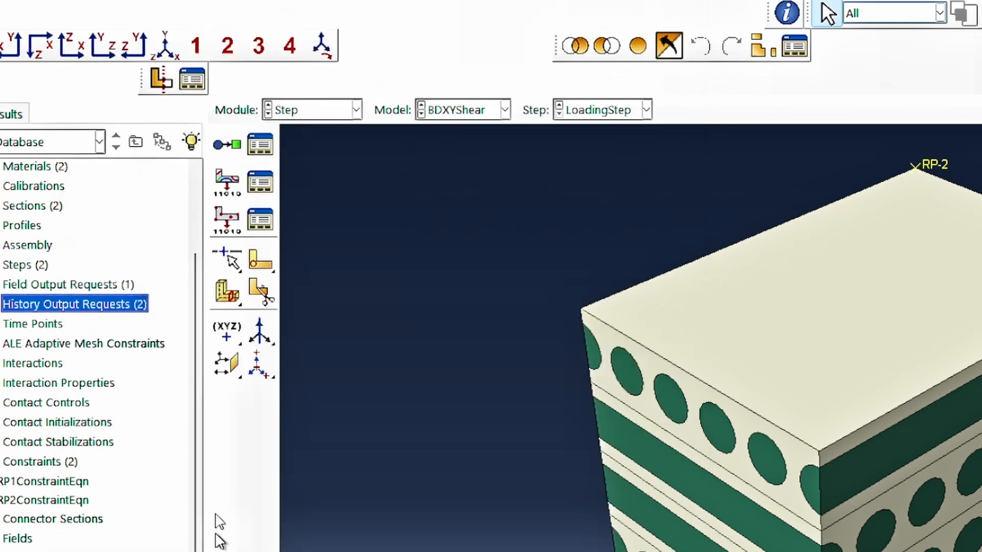
Create a history output request named RP1H0 in LoadingStep.
double_click(113, 306)
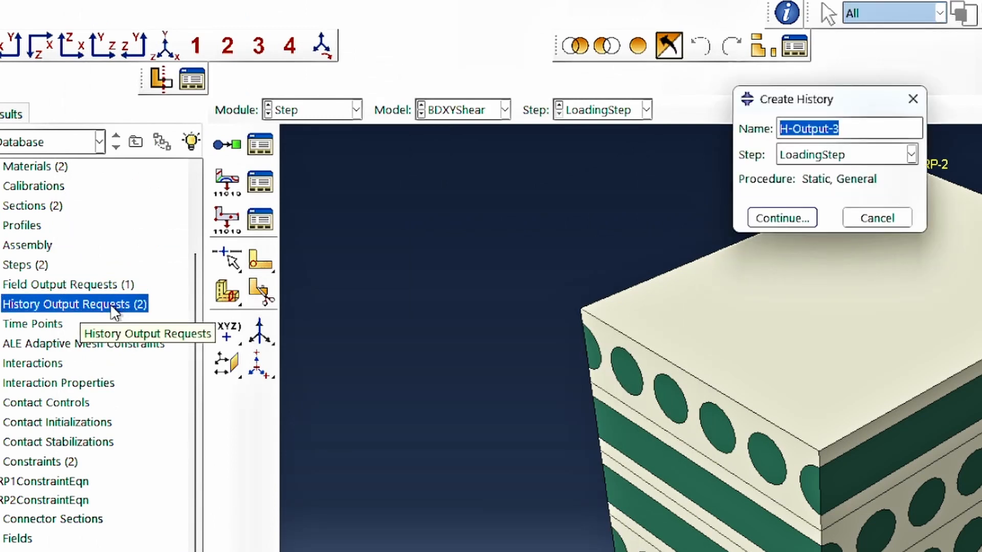
type("RPH")
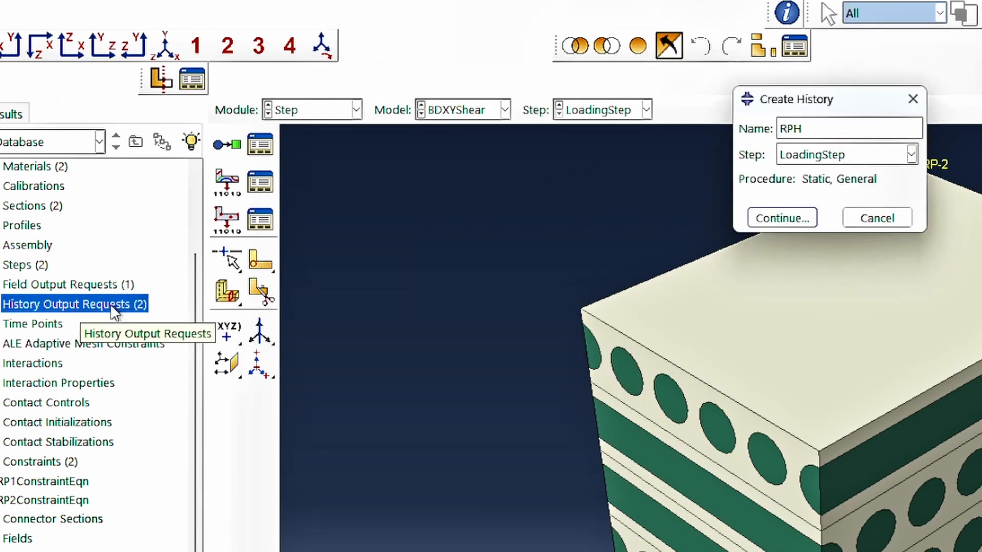
key("BackSpace")
type("1H0")
key("Return")
Set the RP1H0 request's domain to set RP1 with output variables RF2 and U1.
left_click(281, 90)
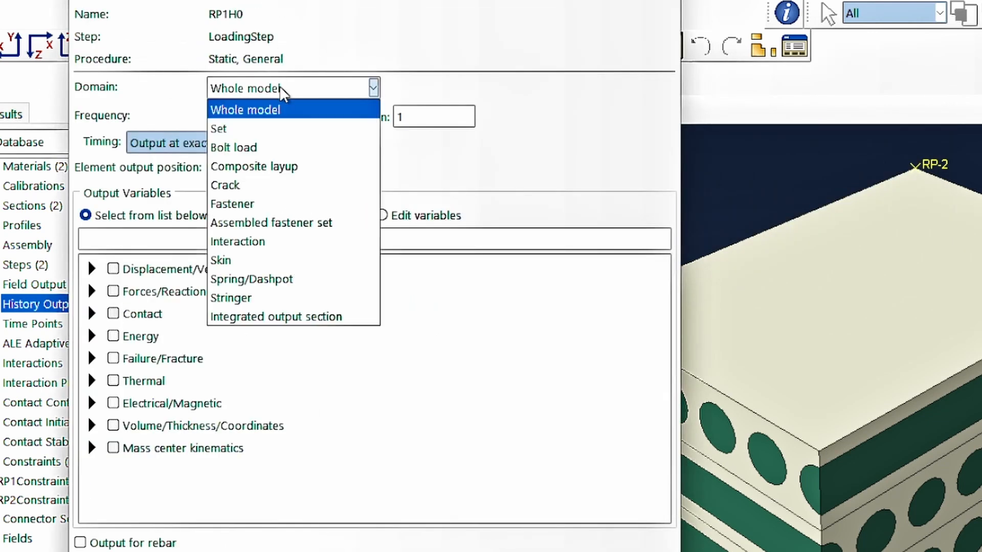
left_click(259, 129)
left_click(471, 91)
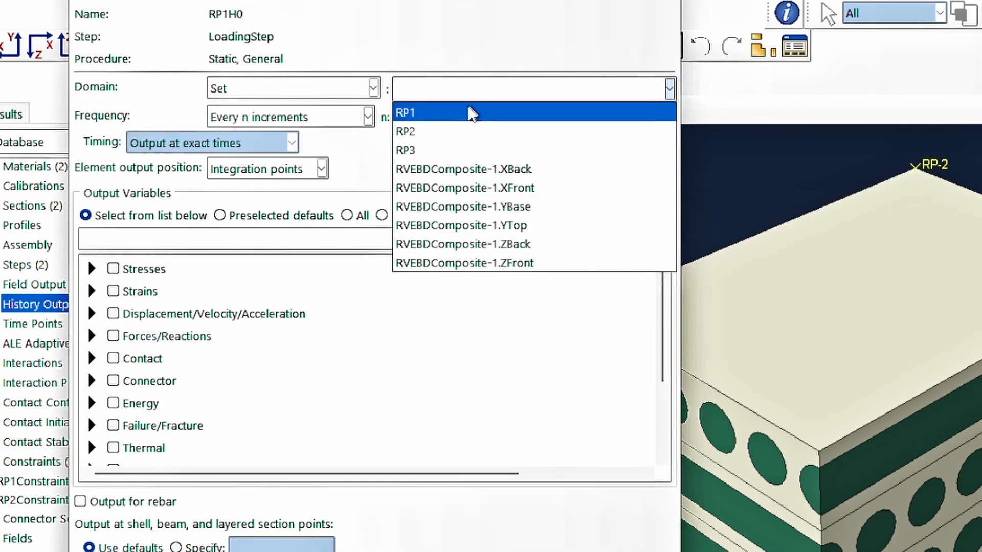
left_click(469, 113)
left_click(277, 239)
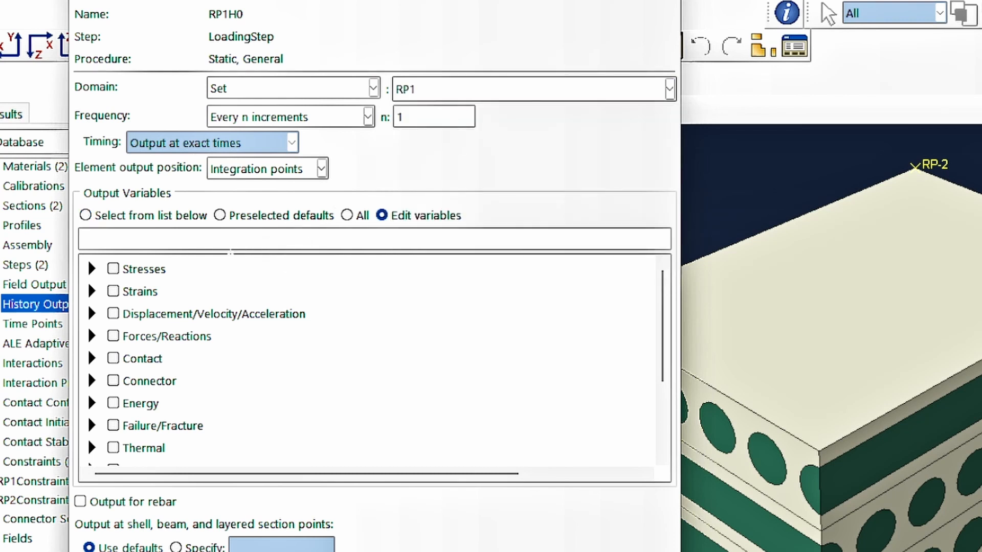
type("RF2, U1")
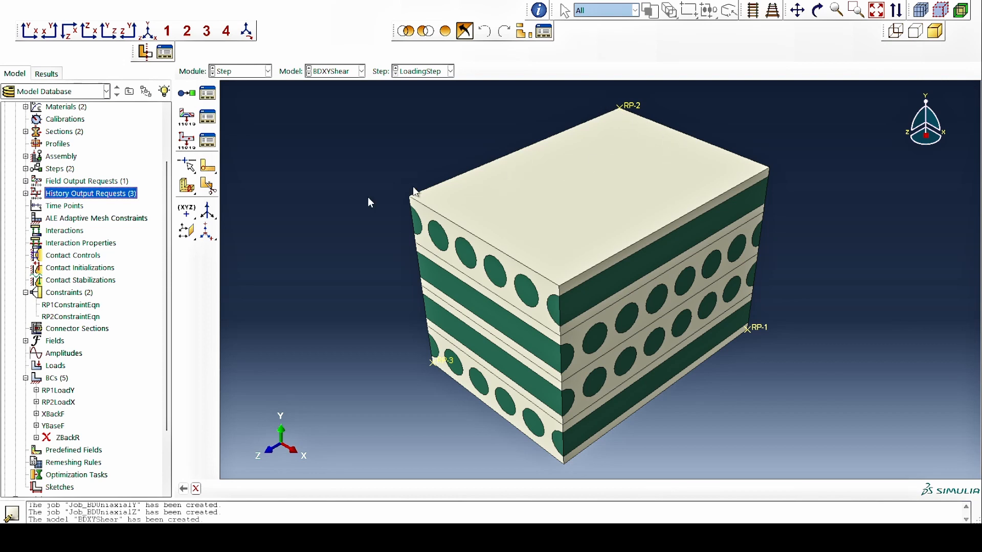
Copy Model-1 to a new model named BDYZShear.
scroll(93, 297, "up", 1)
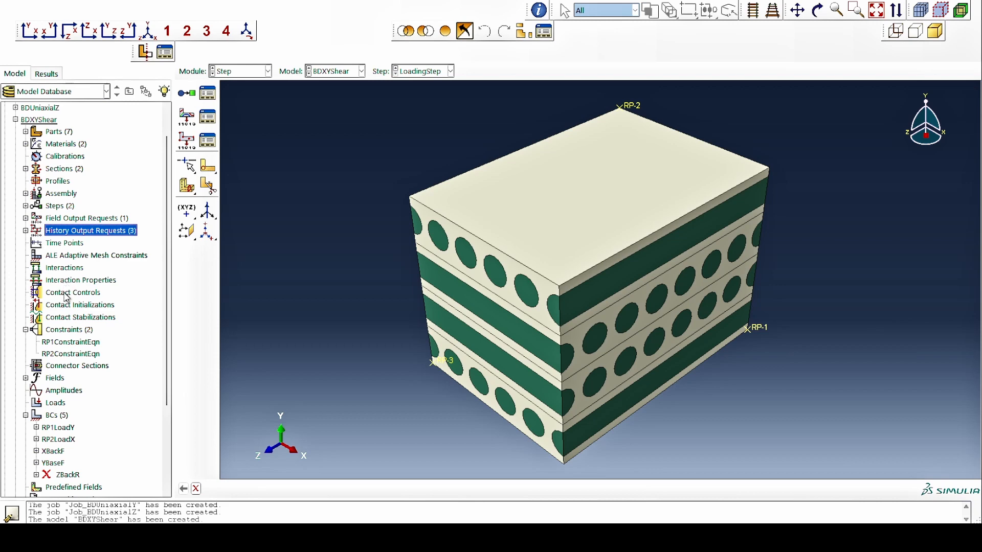
scroll(66, 298, "down", 1)
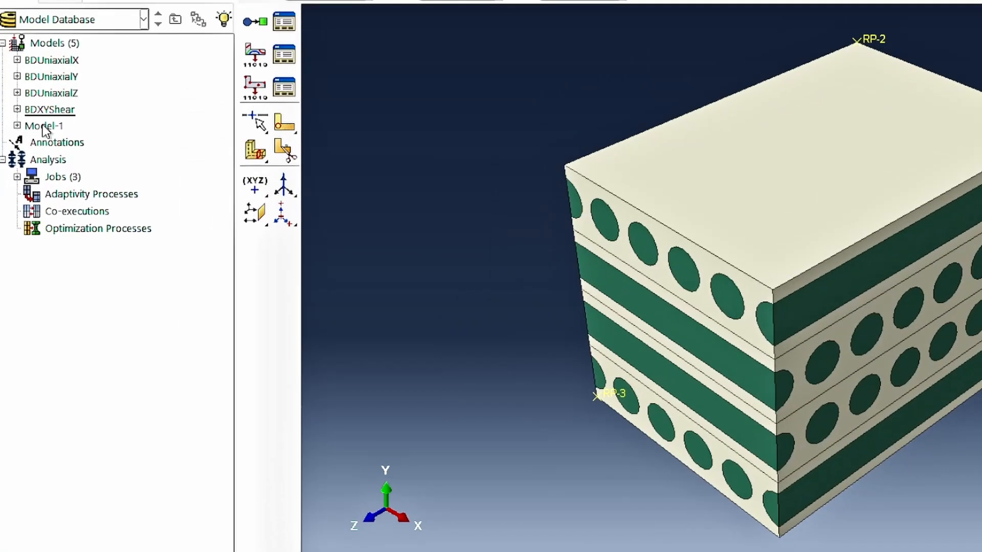
right_click(51, 126)
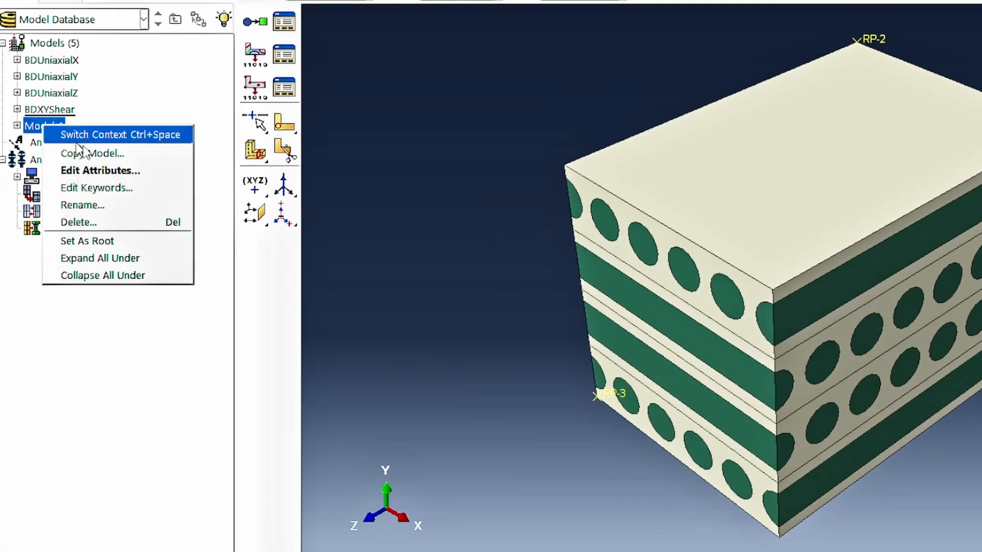
left_click(195, 163)
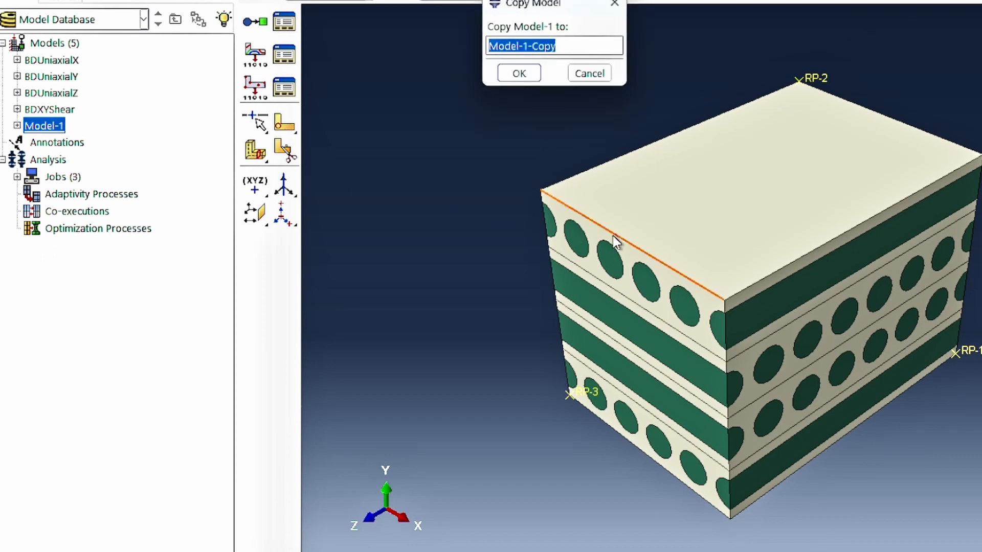
type("bd")
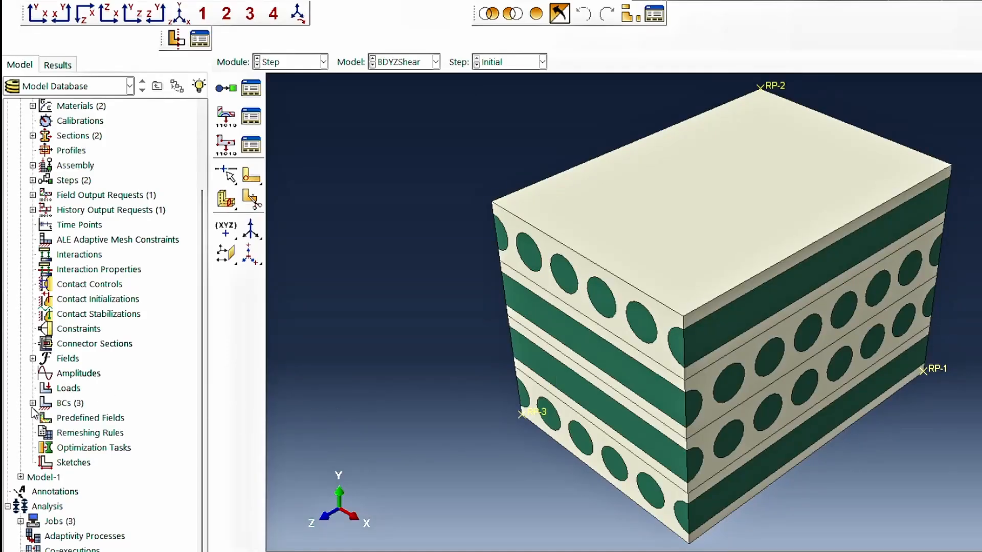
Rename the YBaseR boundary condition of the BDYZShear model as YBaseF.
left_click(32, 403)
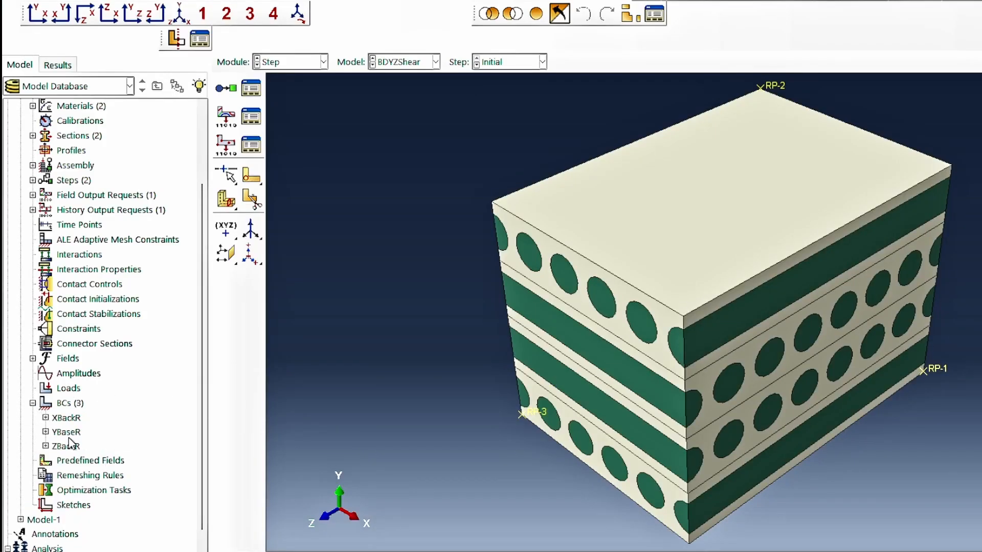
left_click(70, 432)
right_click(71, 433)
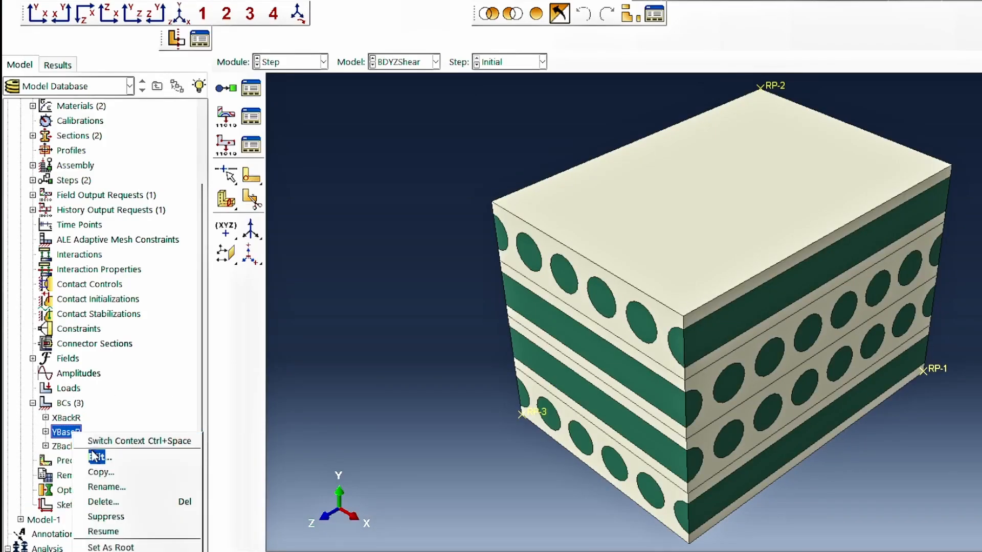
left_click(123, 488)
left_click(769, 164)
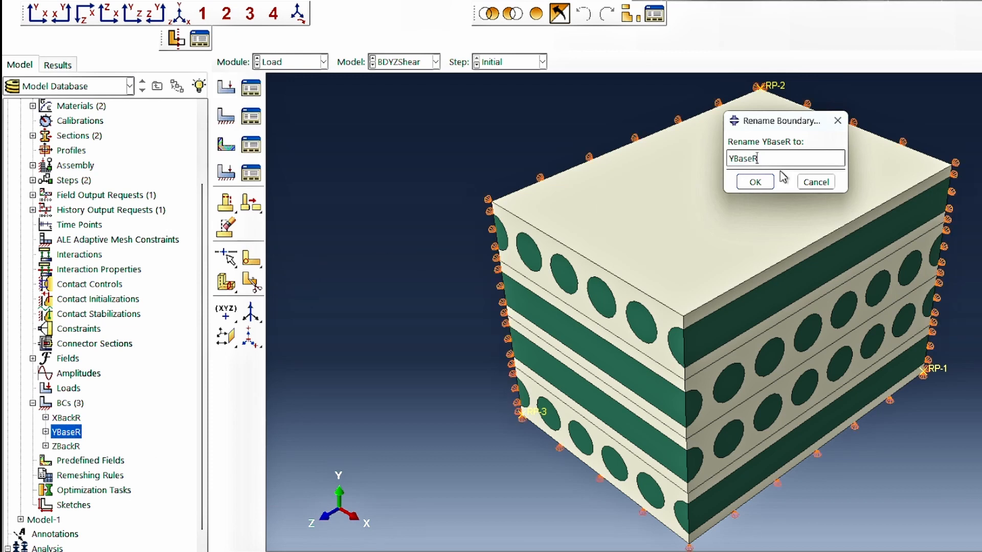
left_click(755, 182)
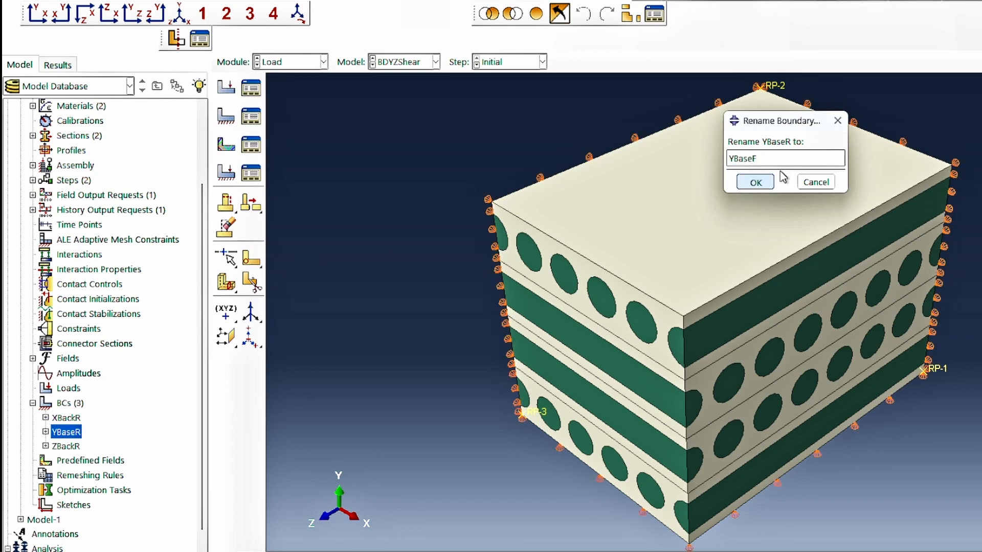
Edit the YBaseF boundary condition of BDYZShear to constrain U1 and U3 and release U2.
double_click(73, 433)
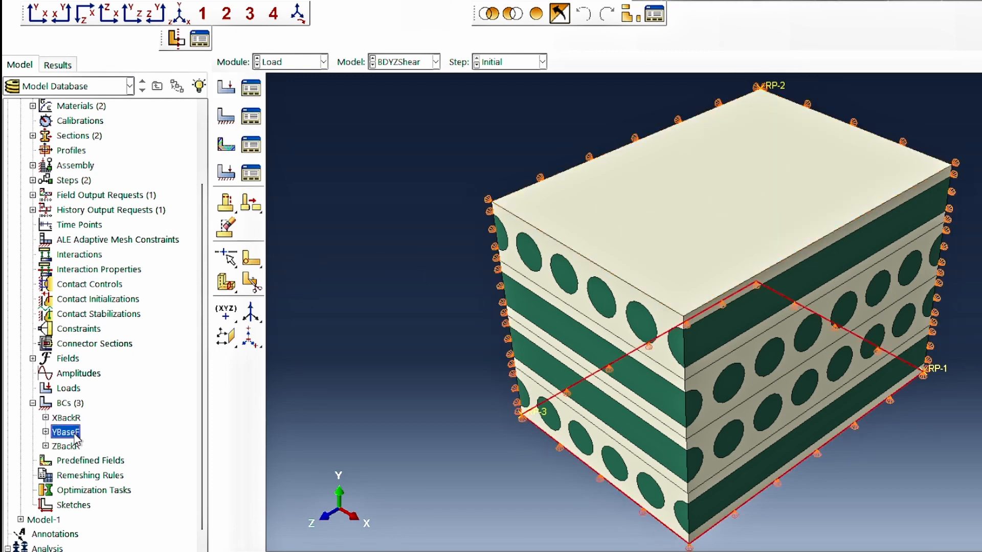
left_click(695, 43)
left_click(695, 60)
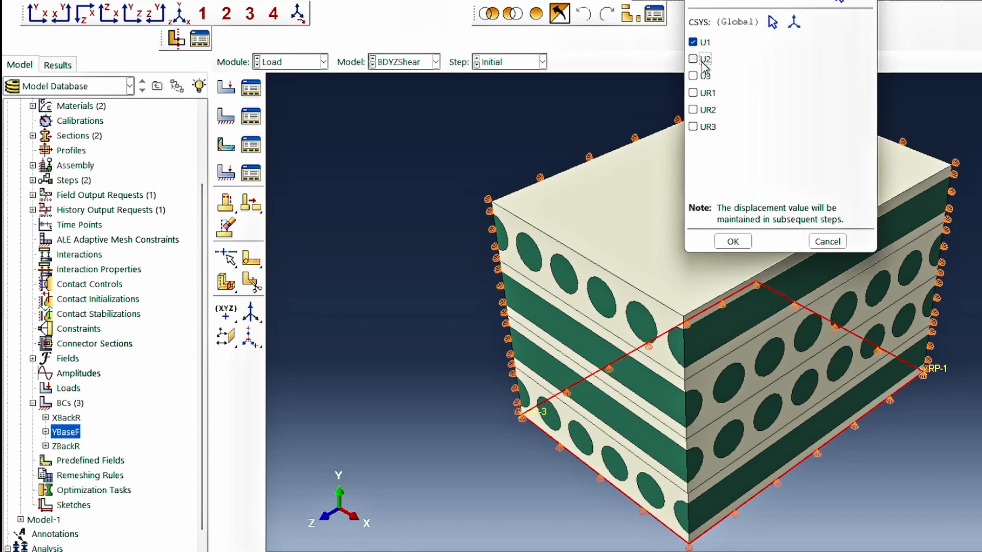
left_click(695, 76)
left_click(731, 246)
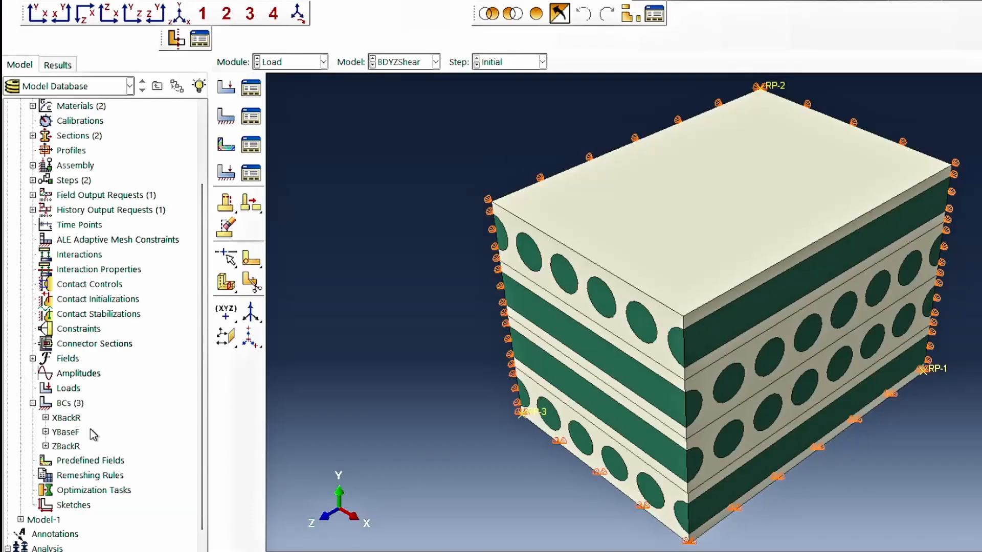
Create a displacement boundary condition named RP3LoadY in LoadingStep on set RP3, prescribing its U2 displacement.
double_click(66, 404)
type("RP3Load")
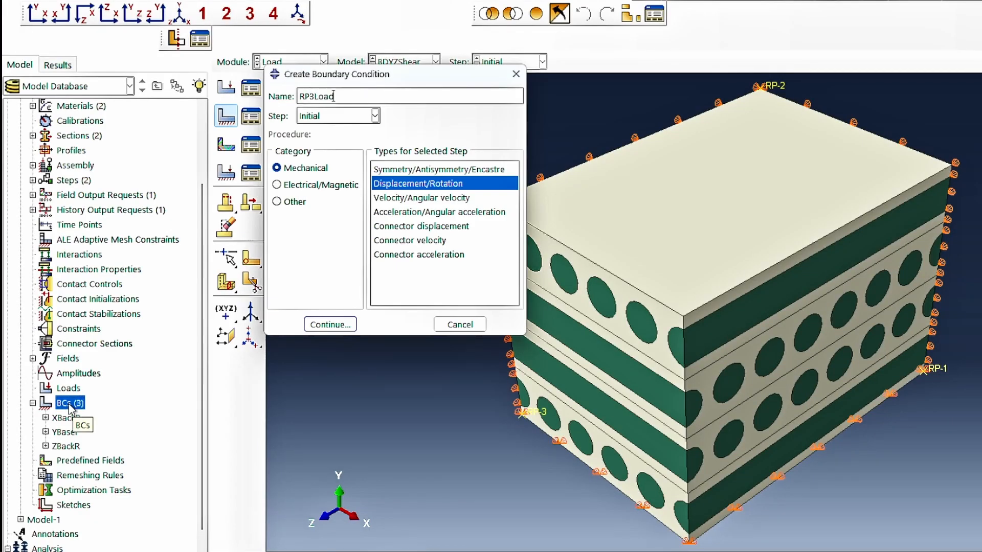
left_click(335, 116)
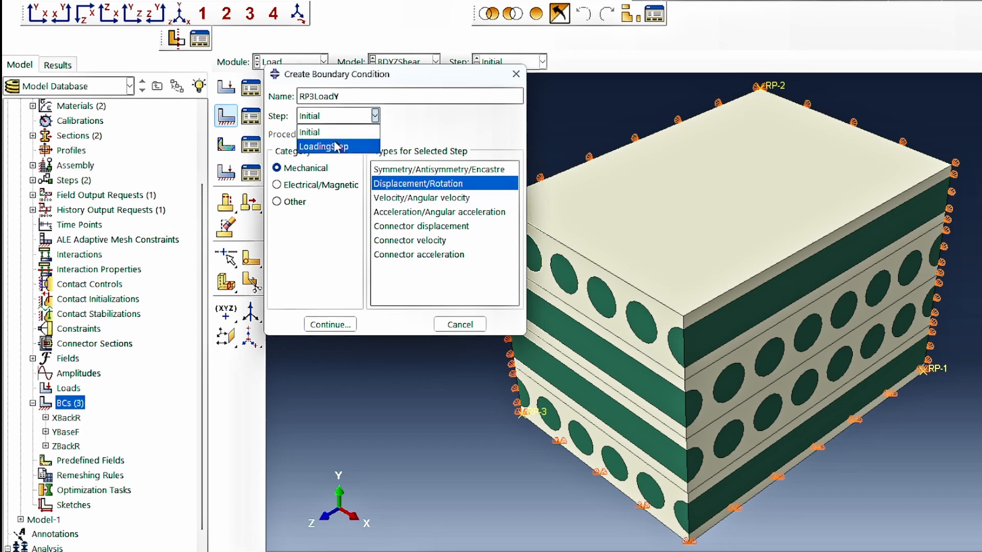
left_click(338, 140)
left_click(330, 324)
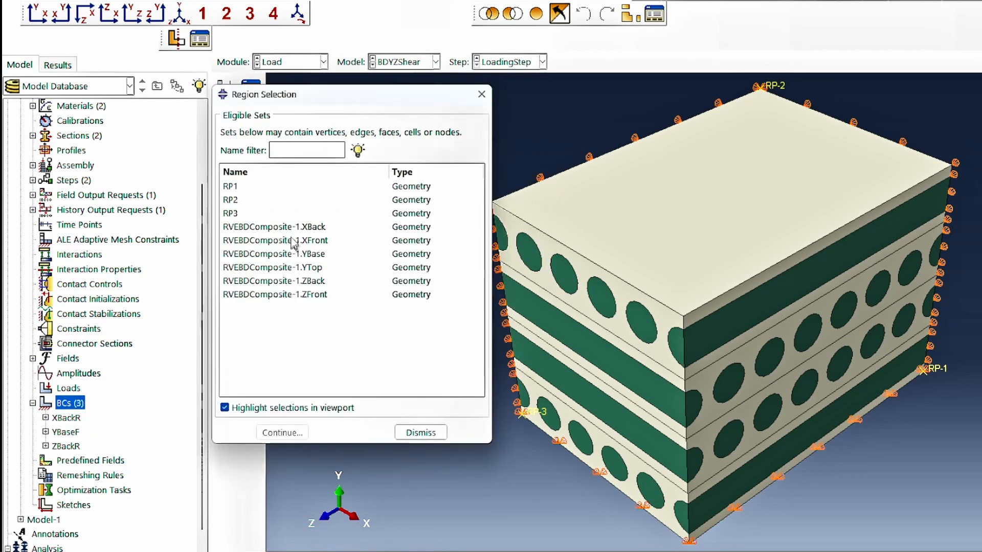
left_click(249, 213)
left_click(282, 433)
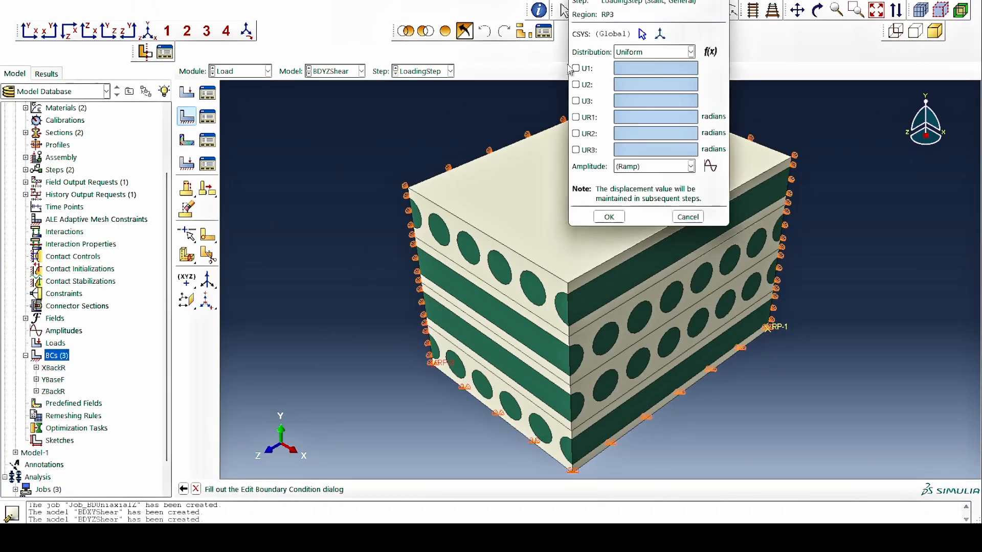
left_click(576, 84)
type("2")
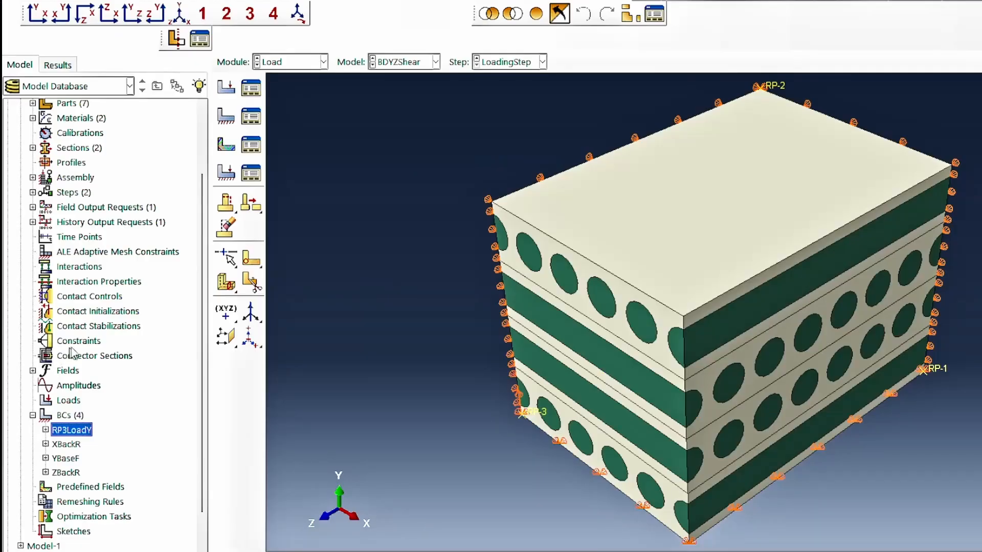
Create an equation constraint named RP3ConstrainEqn with coefficients 1 and -1 for its two terms.
left_click(80, 341)
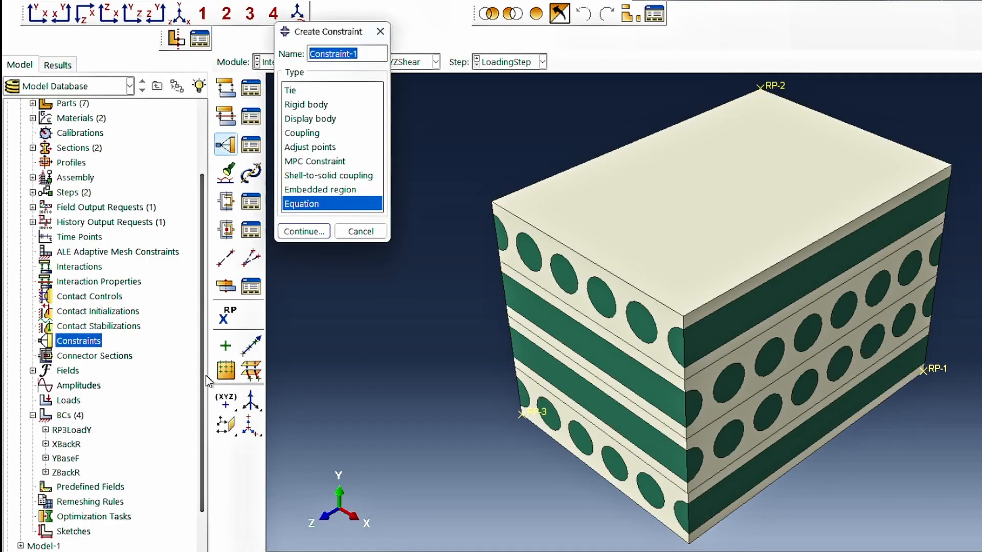
key("ctrl+v")
left_click(295, 232)
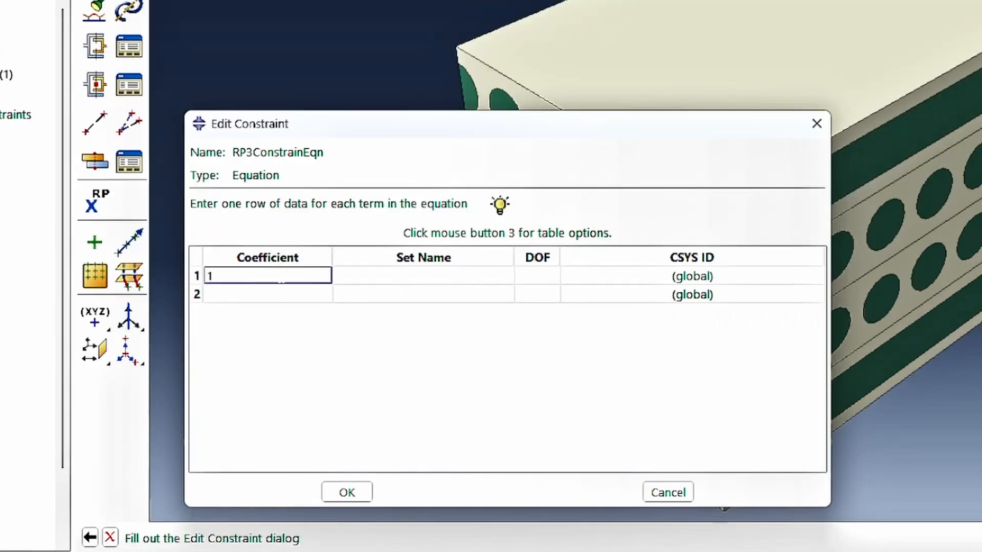
left_click(281, 294)
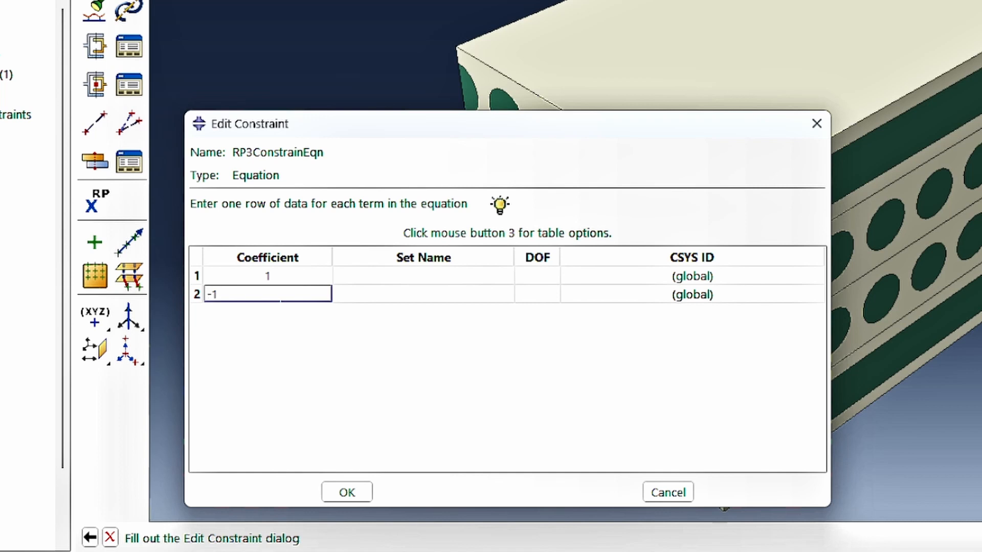
Assign set RVEBDComposite-1.ZFront to the first term of RP3ConstrainEqn and RP3 to the second.
left_click(448, 275)
left_click(450, 276)
left_click(455, 276)
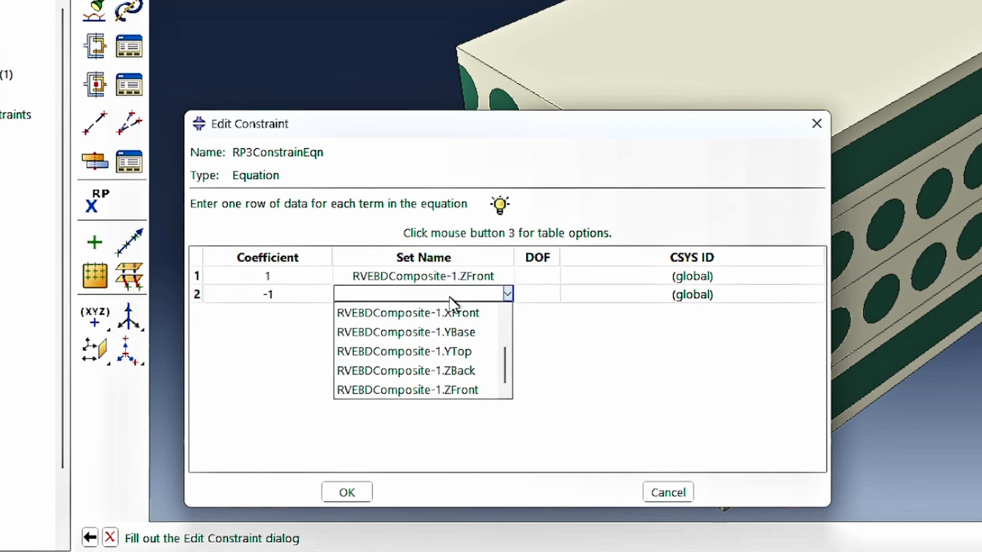
scroll(449, 315, "up", 2)
scroll(405, 346, "up", 2)
left_click(405, 346)
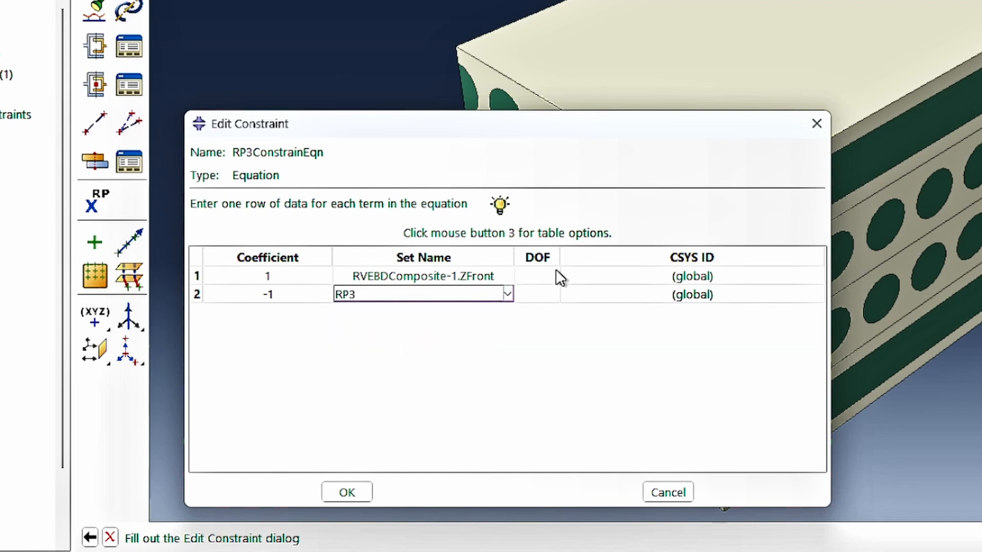
Set the DOF of both RP3ConstrainEqn terms to 2 and finish the constraint.
left_click(516, 275)
type("2")
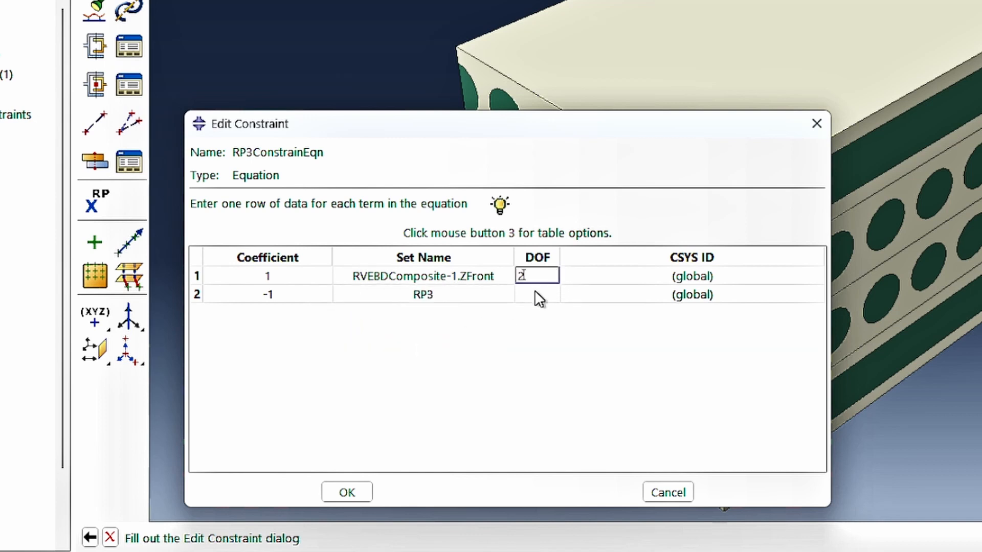
left_click(537, 294)
type("2")
key("Return")
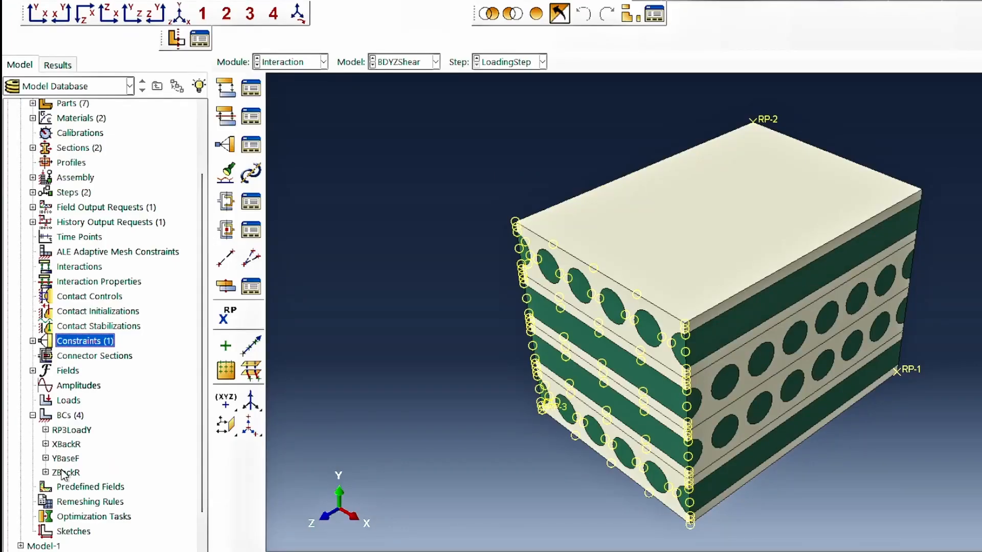
Rename the ZBackR boundary condition of the BDYZShear model as ZBackF.
left_click(65, 473)
right_click(66, 475)
left_click(92, 510)
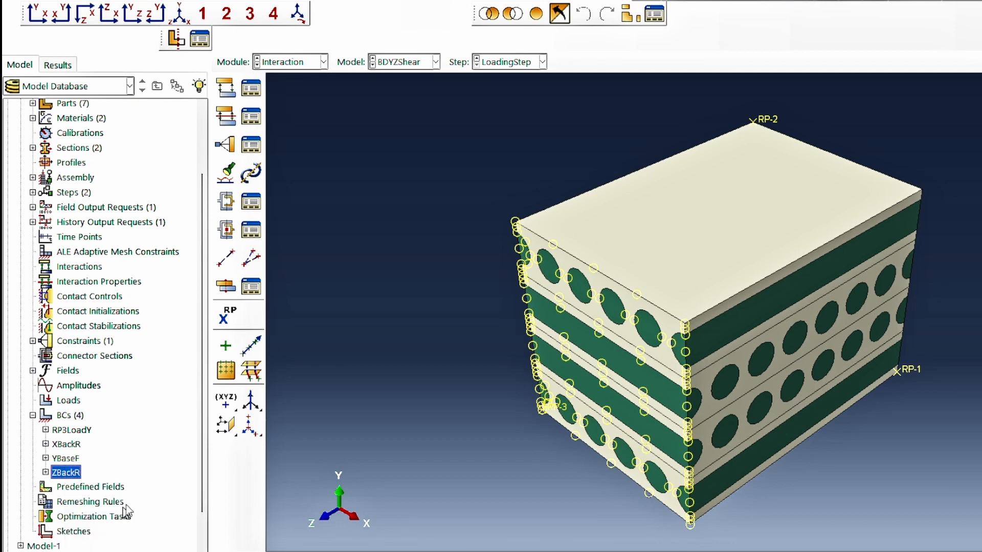
left_click(756, 159)
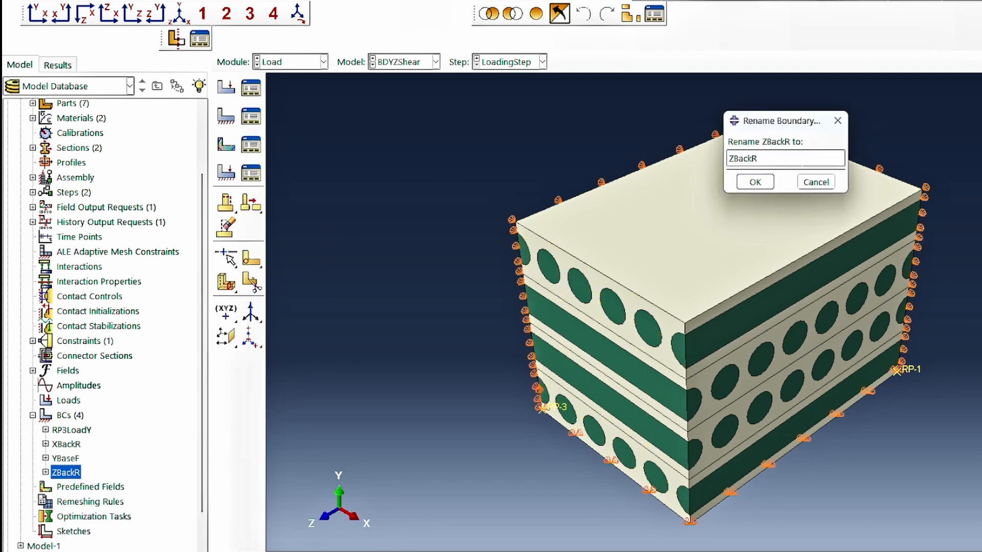
type("F")
key("Return")
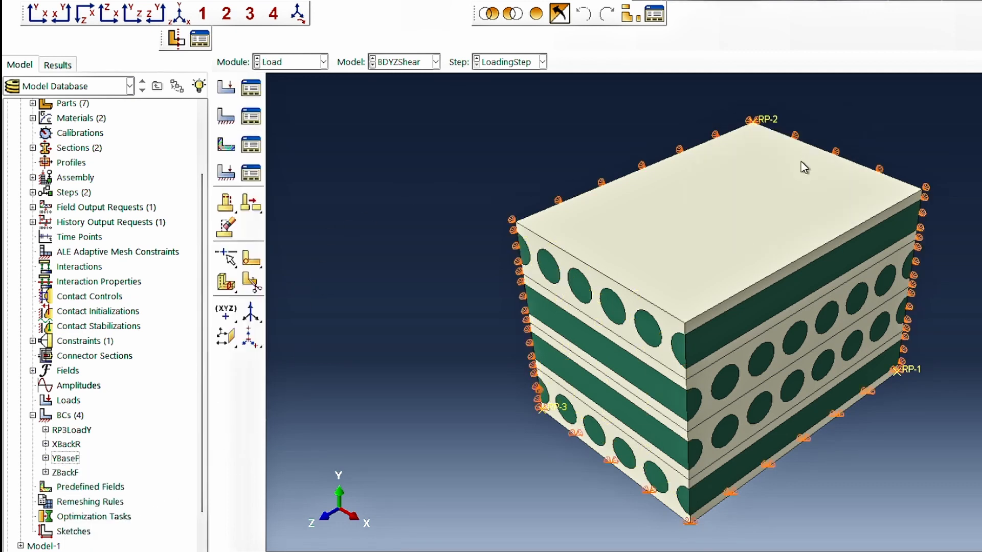
Edit the ZBackF boundary condition to constrain U1 and U2 at 0 and release U3.
double_click(66, 472)
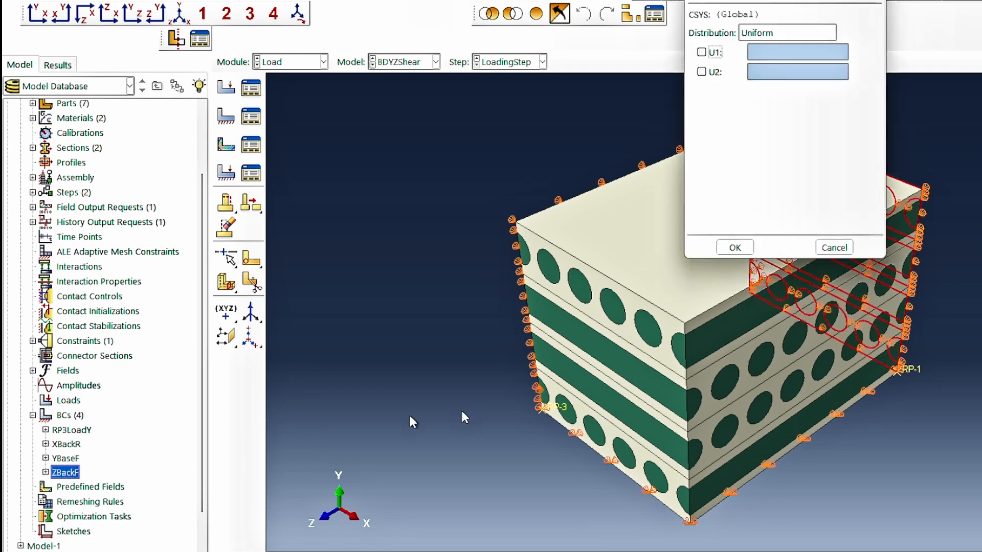
left_click(716, 72)
left_click(701, 52)
left_click(702, 91)
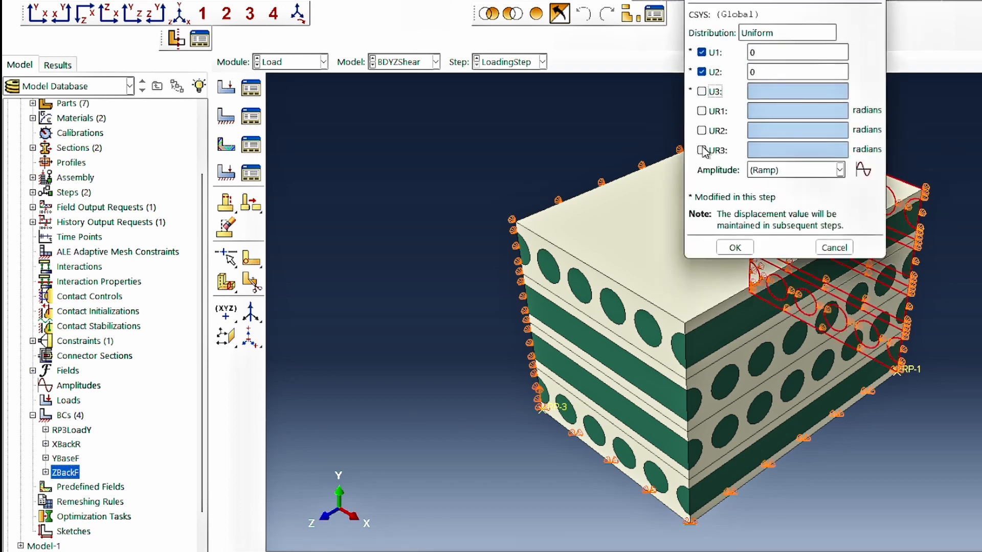
left_click(732, 248)
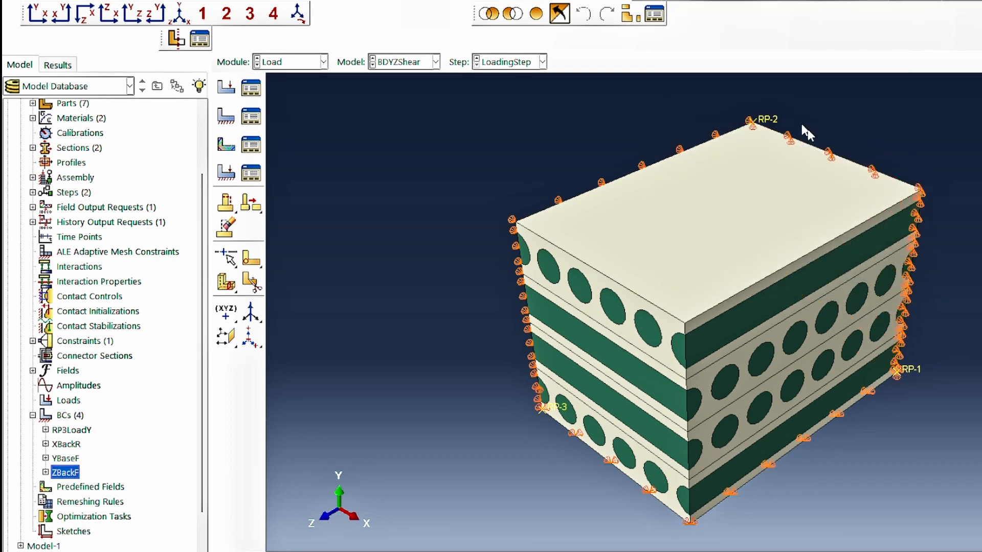
Suppress the XBackR boundary condition in BDYZShear and check the regions of YBaseF and ZBackF.
left_click(78, 444)
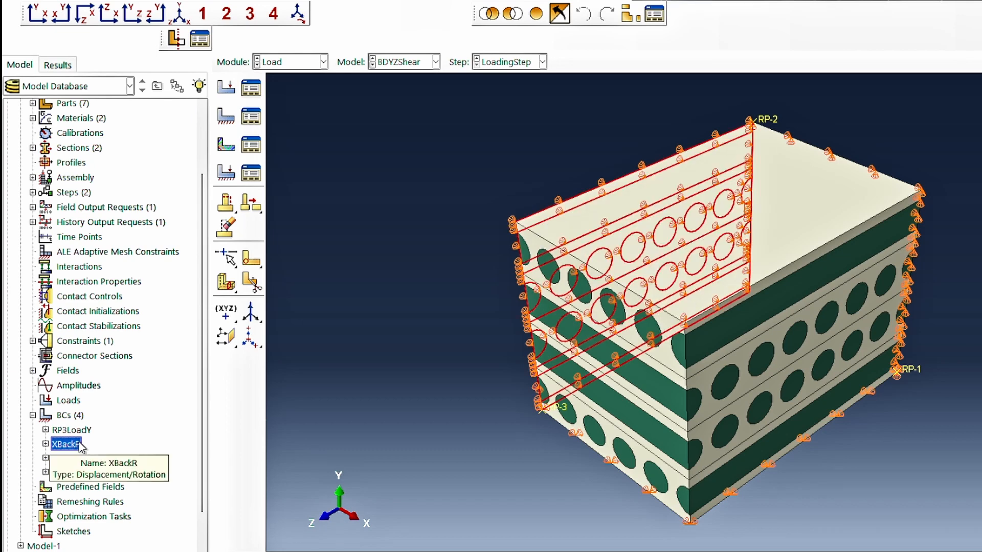
right_click(79, 445)
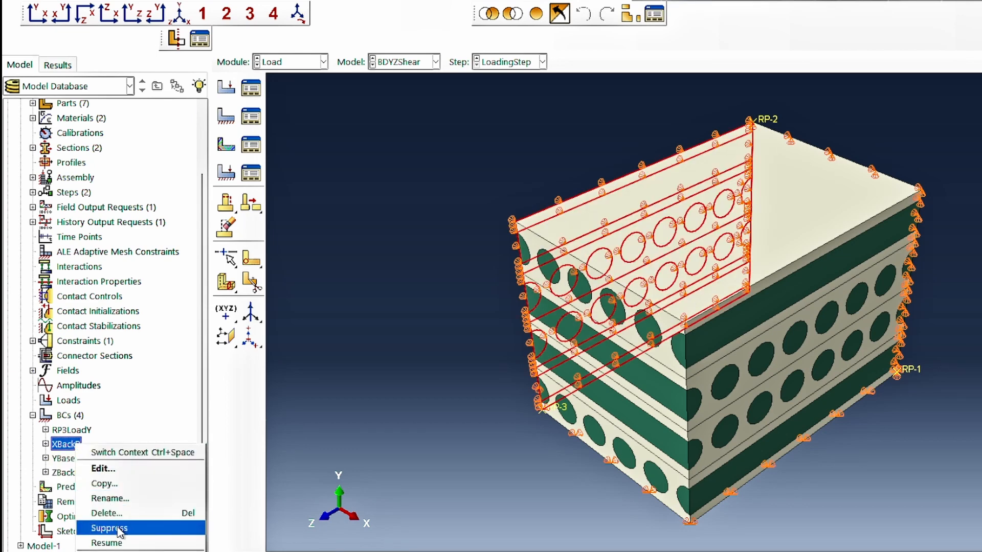
left_click(119, 532)
left_click(72, 459)
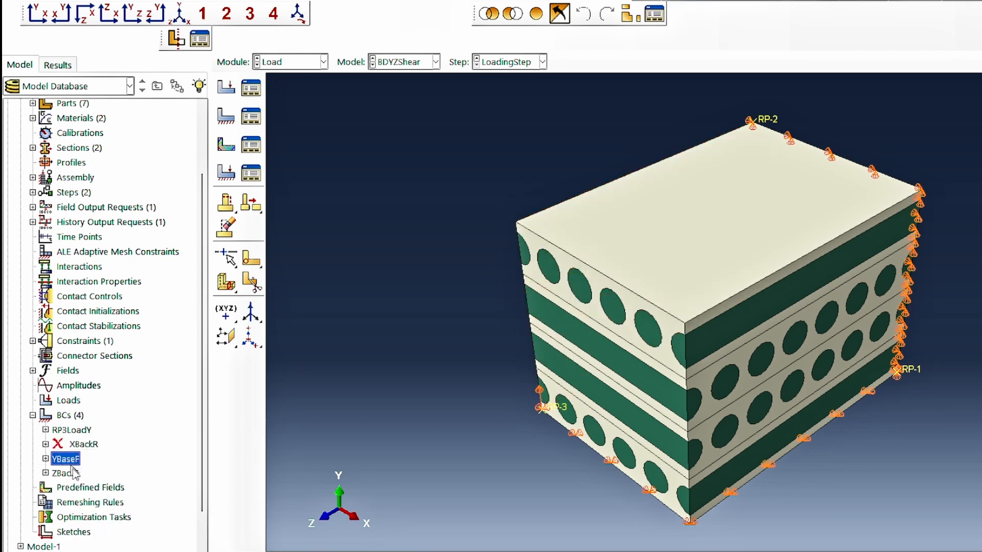
left_click(66, 474)
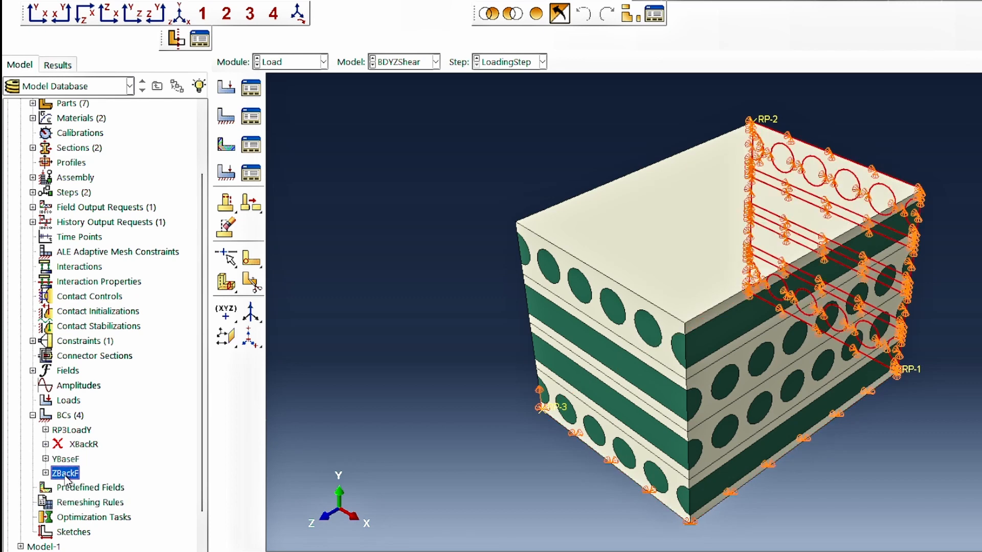
left_click(64, 459)
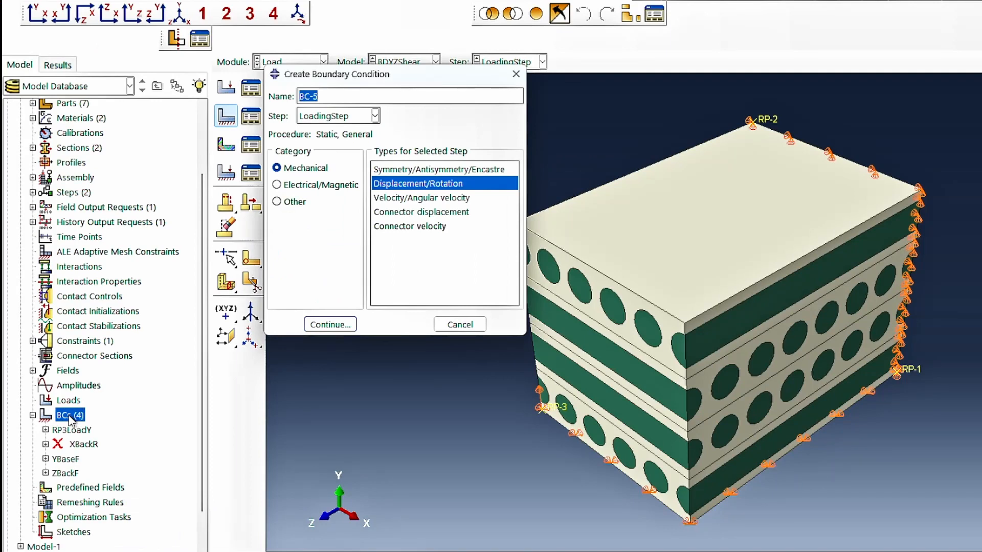
Create a displacement boundary condition named RP1LoadZ in LoadingStep on set RP1 with U3 set to -14.
type("RP1LoadZ")
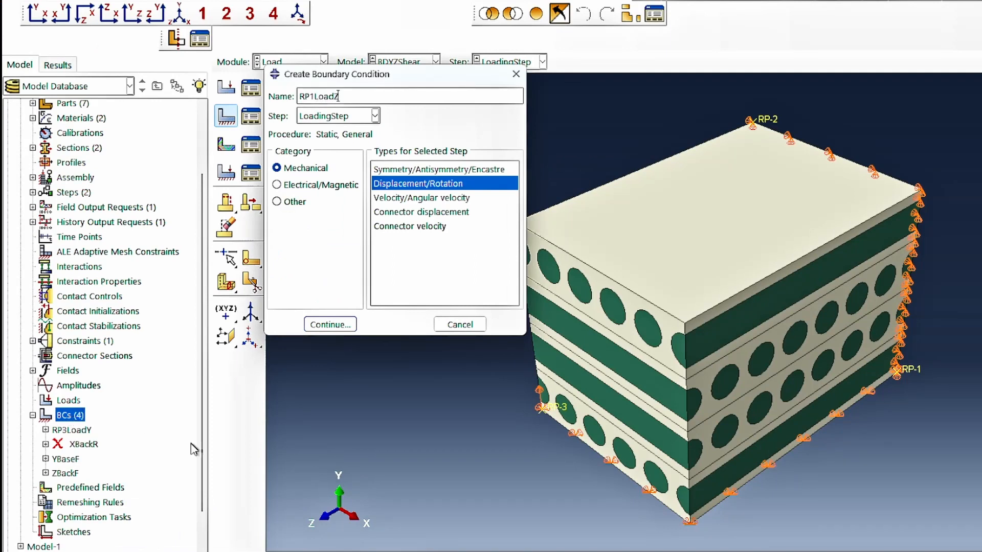
left_click(317, 324)
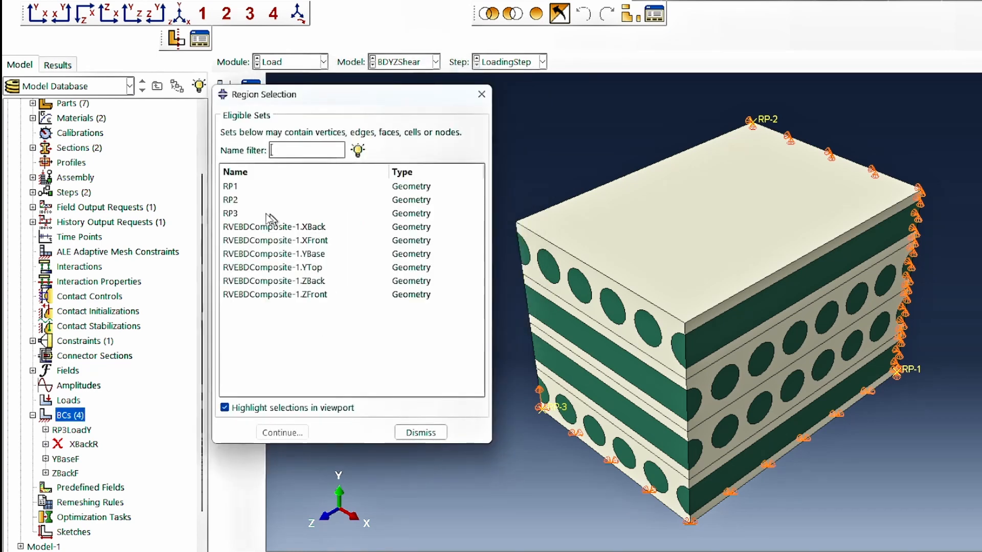
left_click(230, 186)
left_click(281, 433)
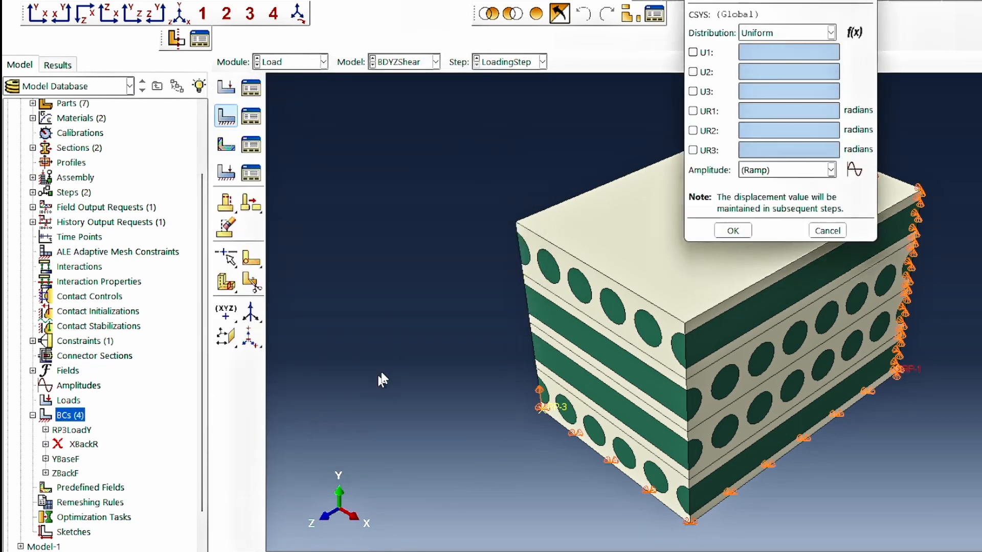
left_click(693, 52)
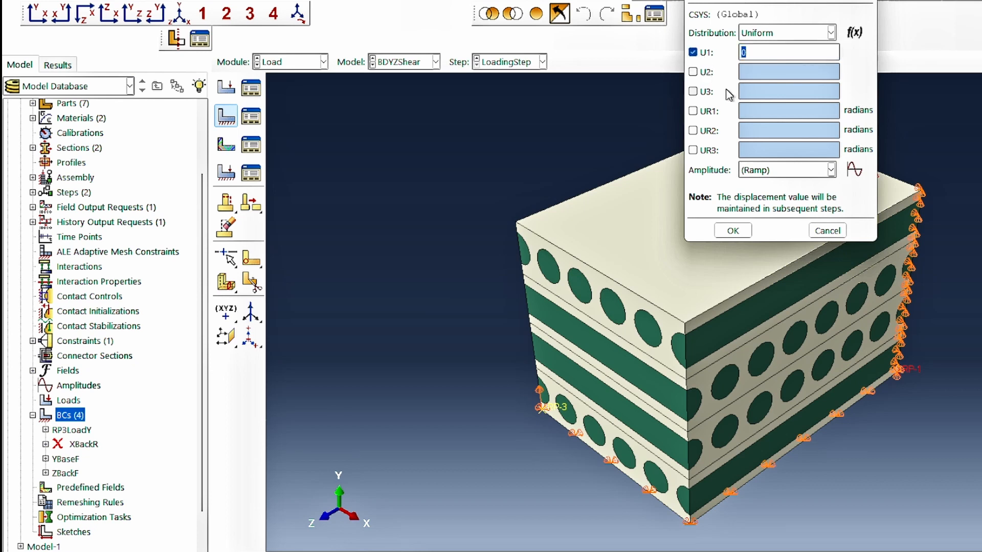
left_click(701, 52)
left_click(702, 91)
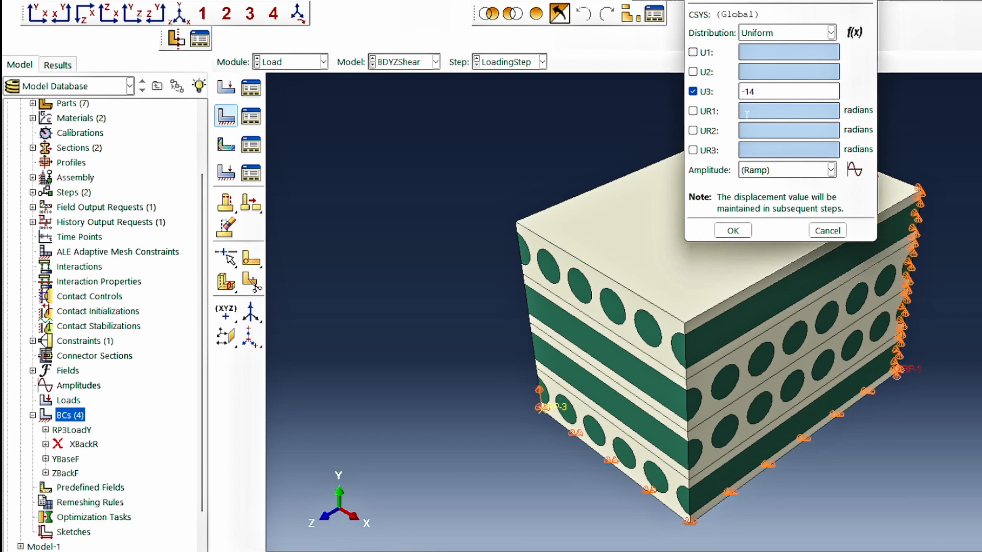
left_click(732, 231)
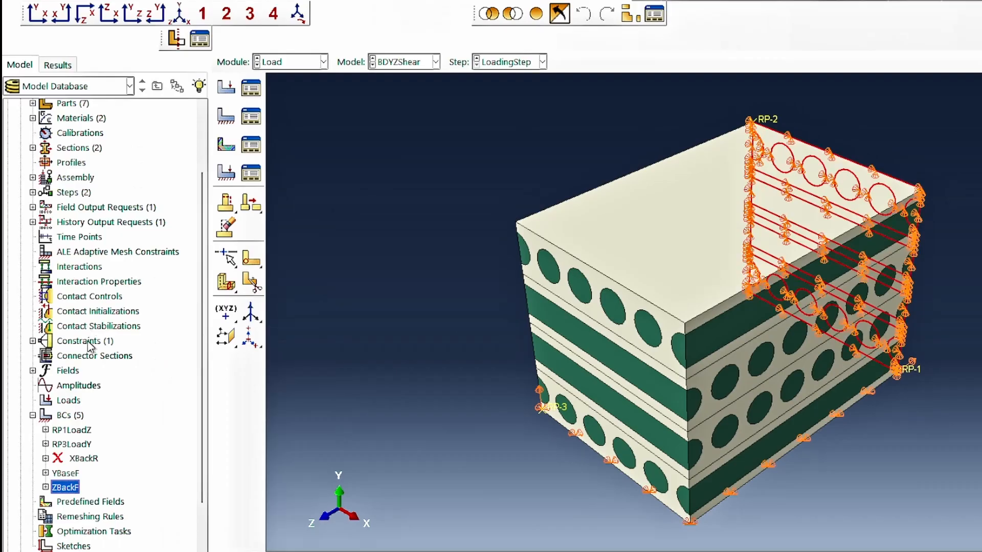
Create an equation constraint named RP1ConstraintEqn with coefficients 1 and -1 for its two terms.
double_click(85, 341)
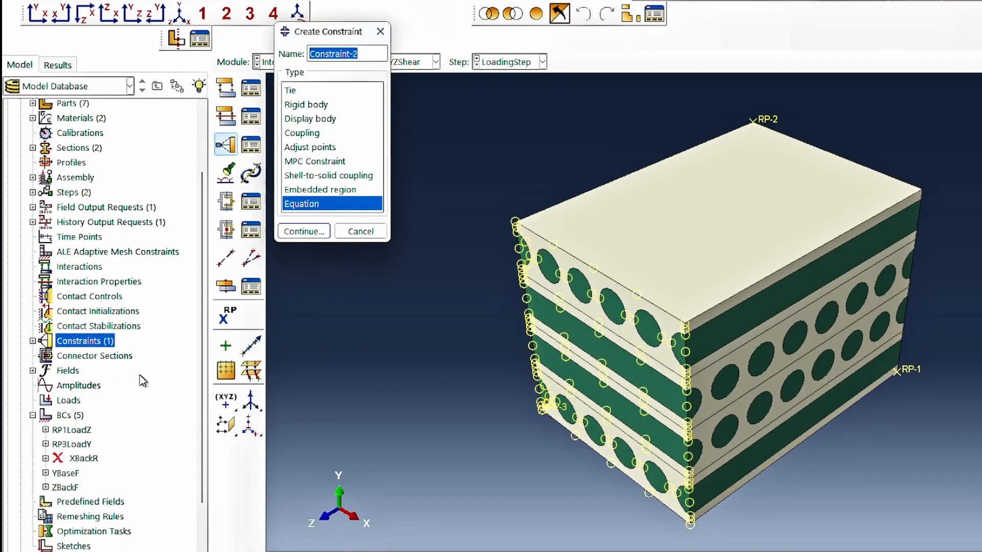
type("RP1")
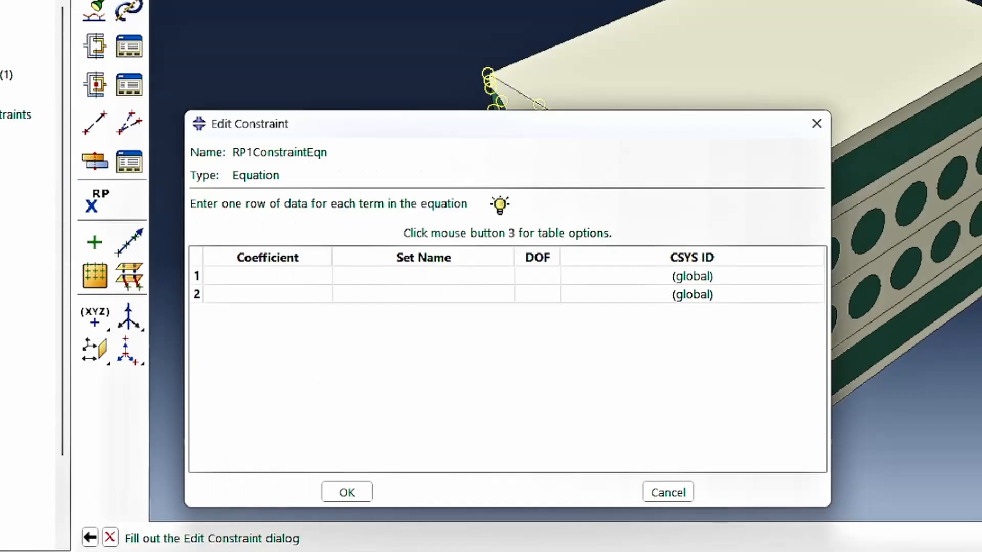
left_click(296, 275)
type("1")
key("Return")
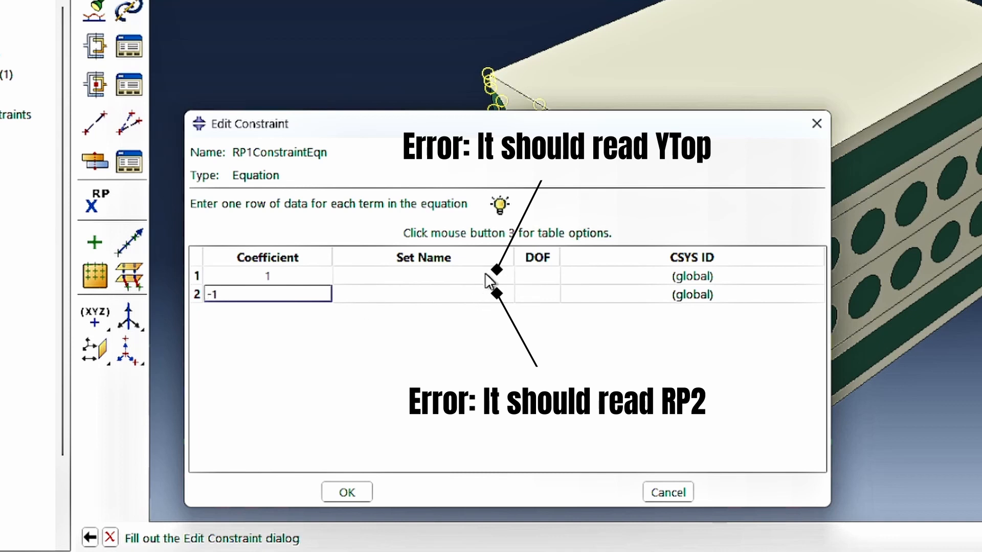
Assign set RVEBDComposite-1.XFront to the first term of RP1ConstraintEqn and RP1 to the second.
left_click(504, 276)
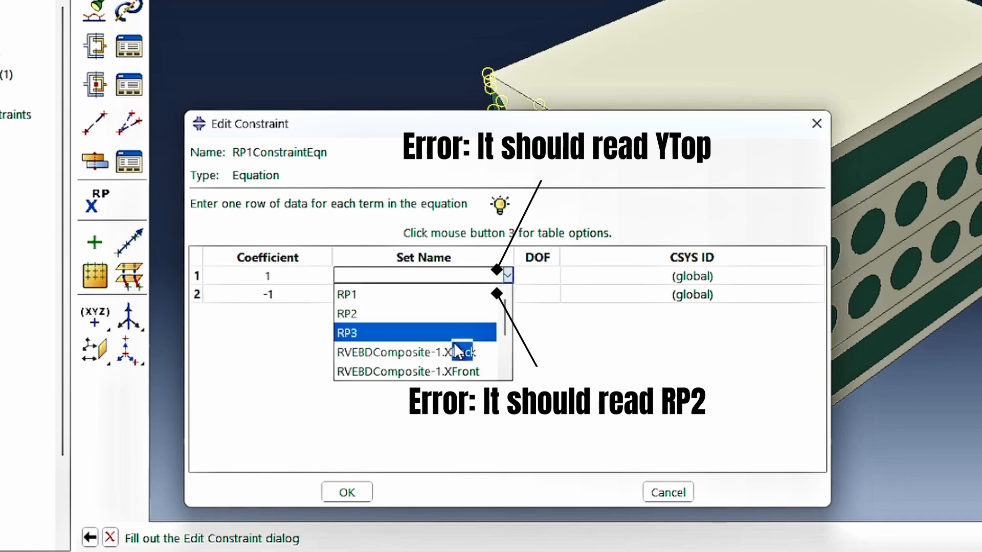
left_click(456, 366)
left_click(476, 293)
left_click(478, 293)
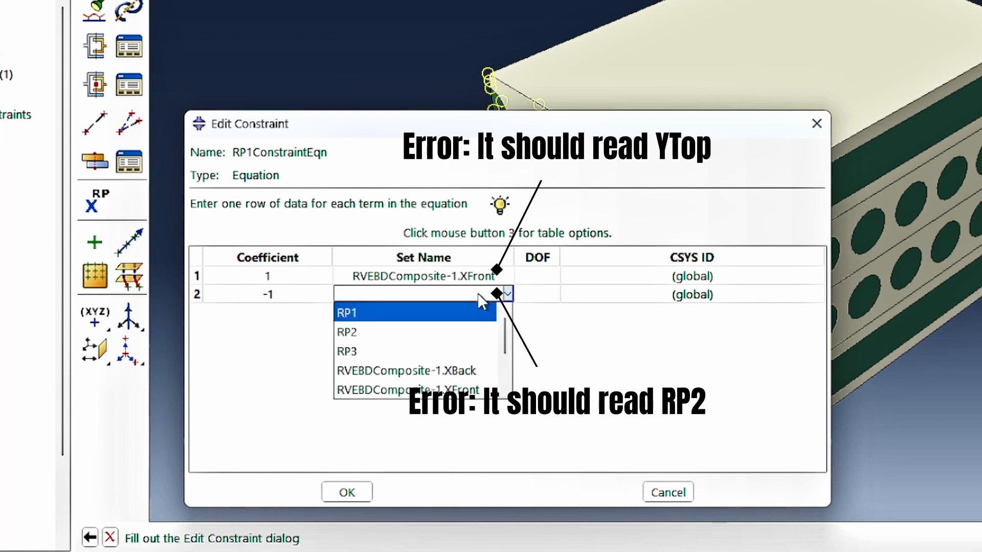
left_click(446, 313)
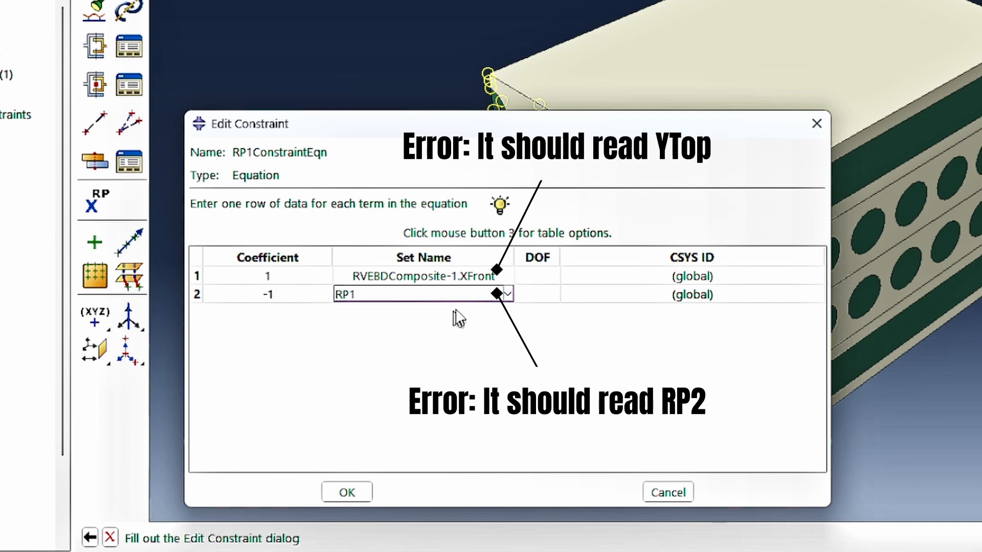
Set the degree of freedom to 3 for both terms of the RP1ConstraintEqn equation constraint.
left_click(554, 276)
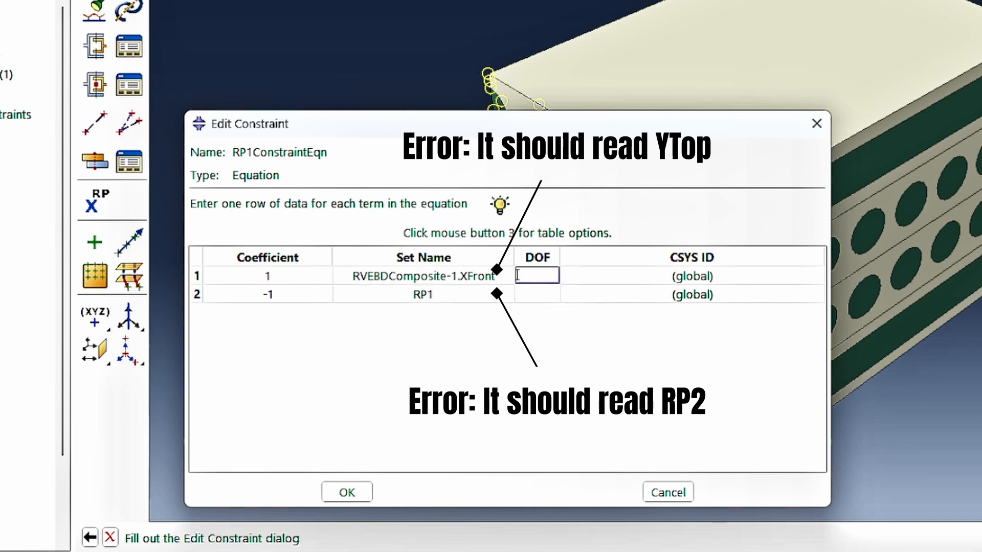
type("3")
key("Return")
type("3")
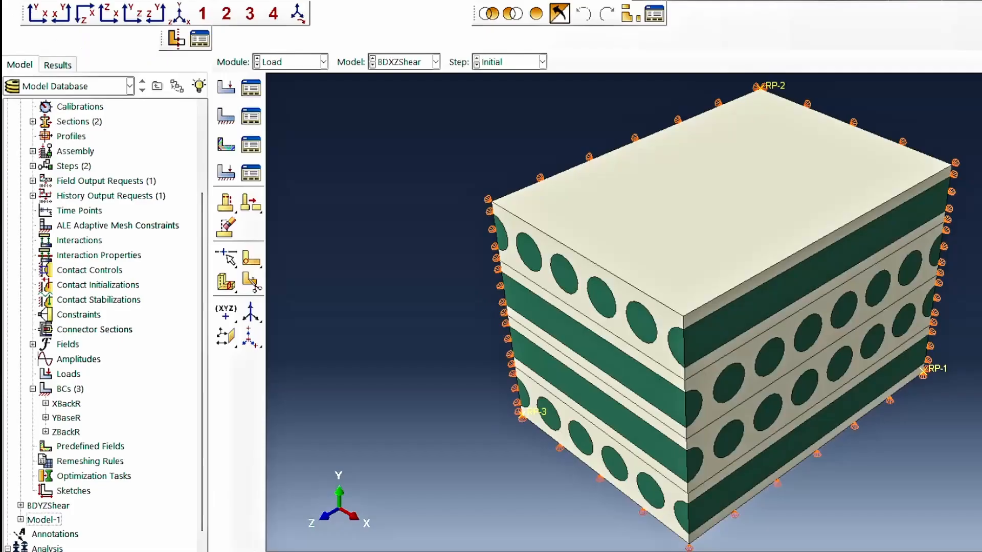
Rename the ZBackR boundary condition in the BDXZShear model as ZBackF.
right_click(77, 433)
left_click(76, 433)
right_click(76, 433)
left_click(110, 487)
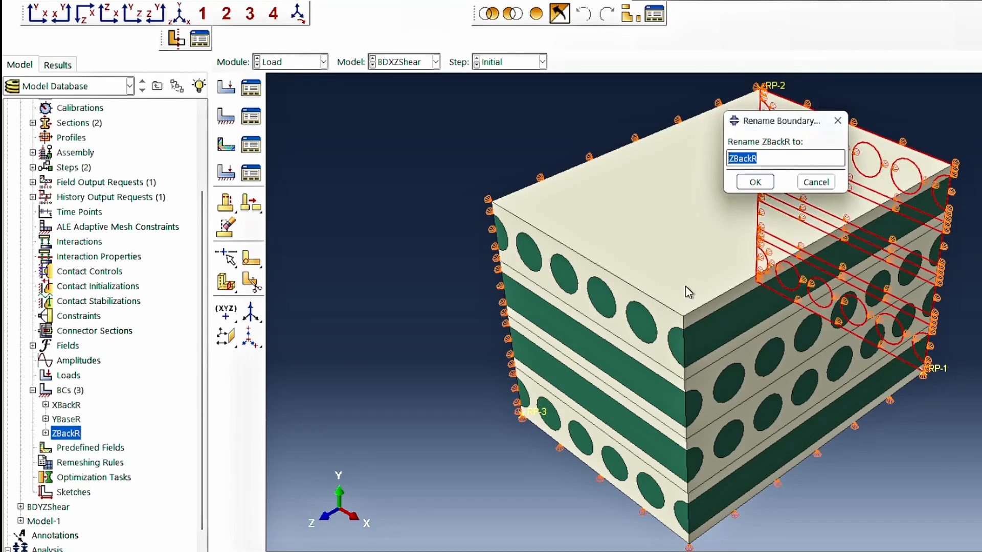
left_click(756, 158)
left_click(755, 182)
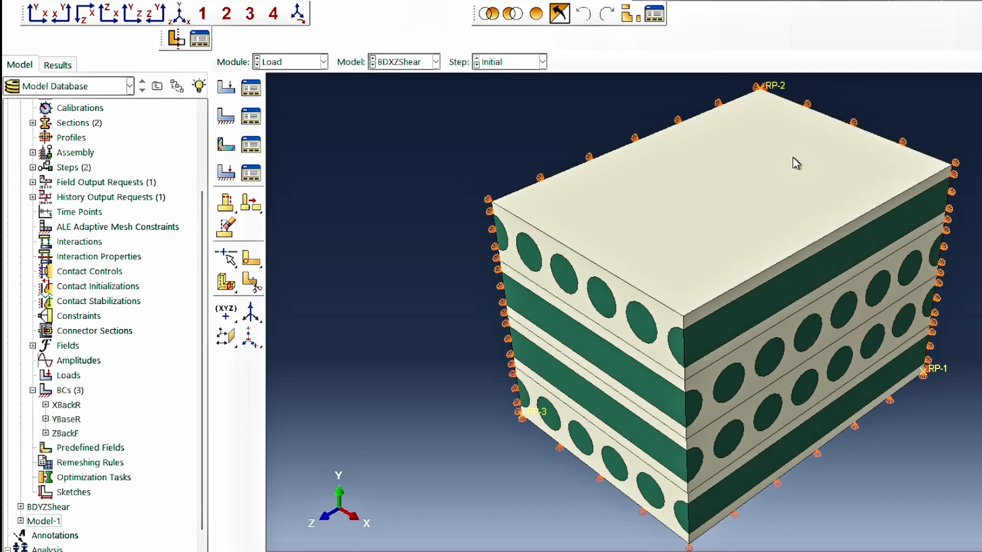
Edit the ZBackF boundary condition so that U1 and U2 are constrained in addition to U3.
double_click(69, 435)
left_click(693, 59)
left_click(693, 42)
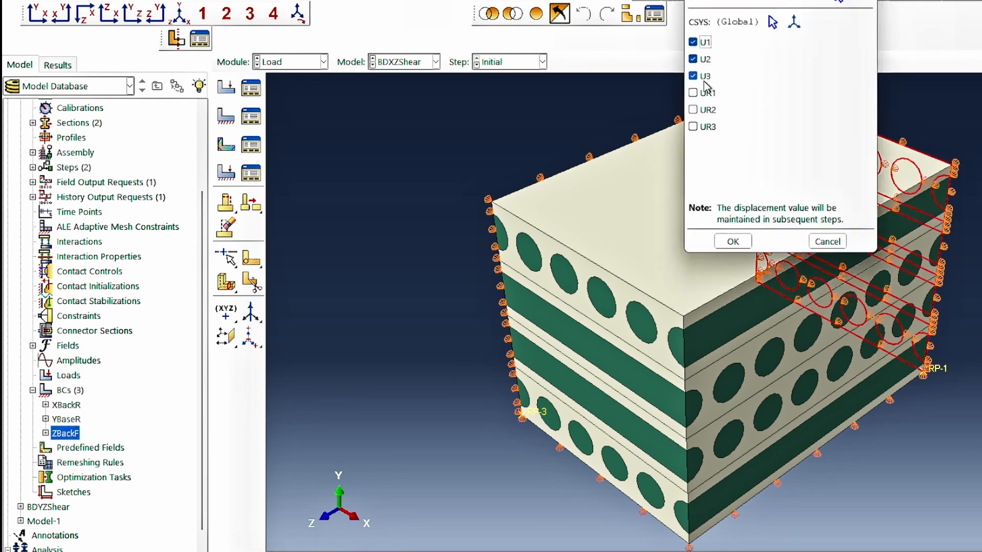
left_click(733, 242)
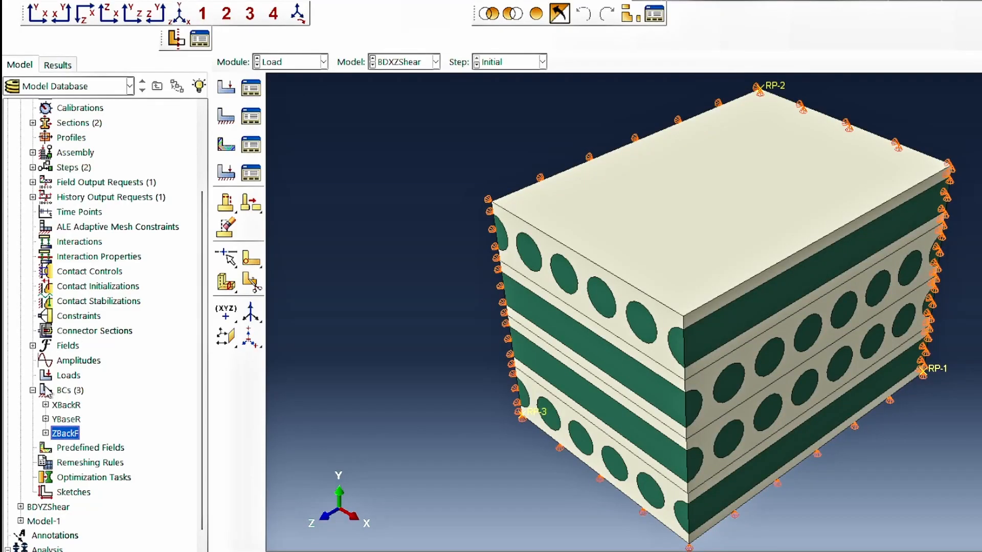
Create a displacement/rotation boundary condition named RP1LoadZ in LoadingStep on set RP1 with a prescribed U3 displacement.
left_click(69, 391)
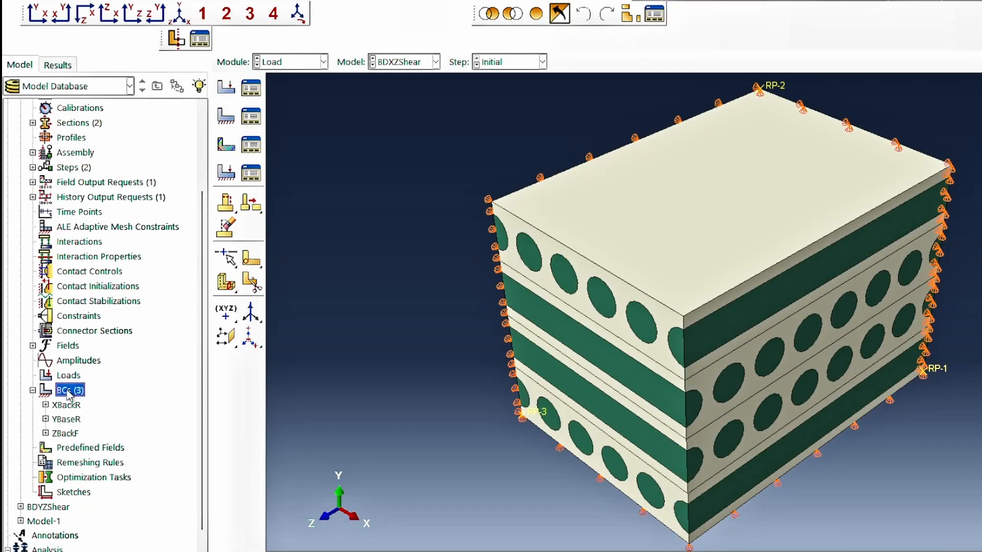
double_click(67, 391)
type("RP1LoadZ")
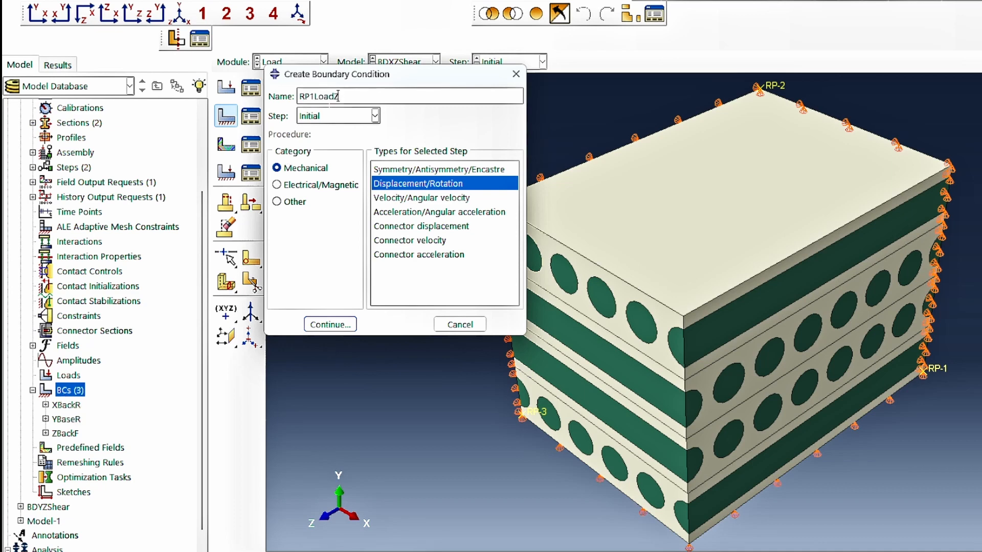
left_click(374, 115)
left_click(330, 140)
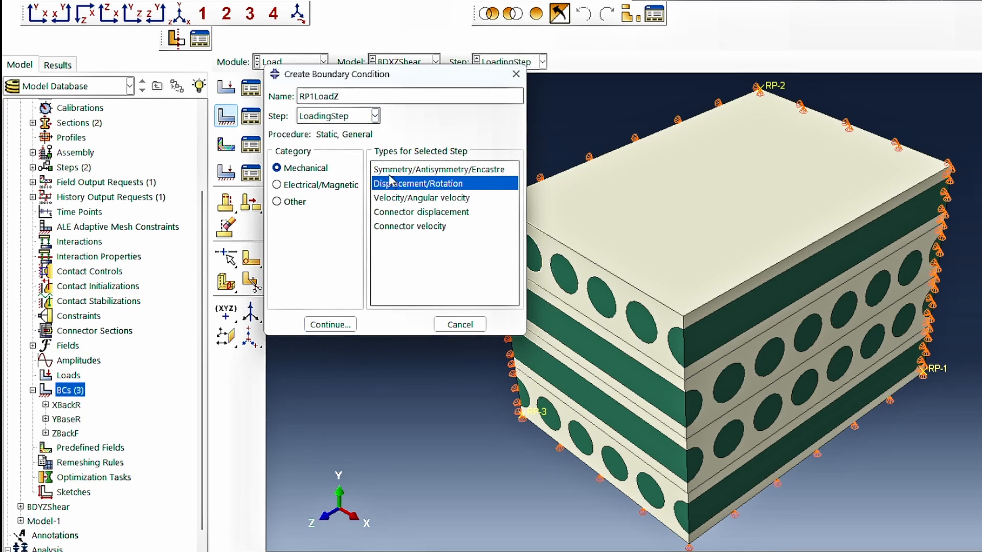
left_click(330, 324)
left_click(231, 186)
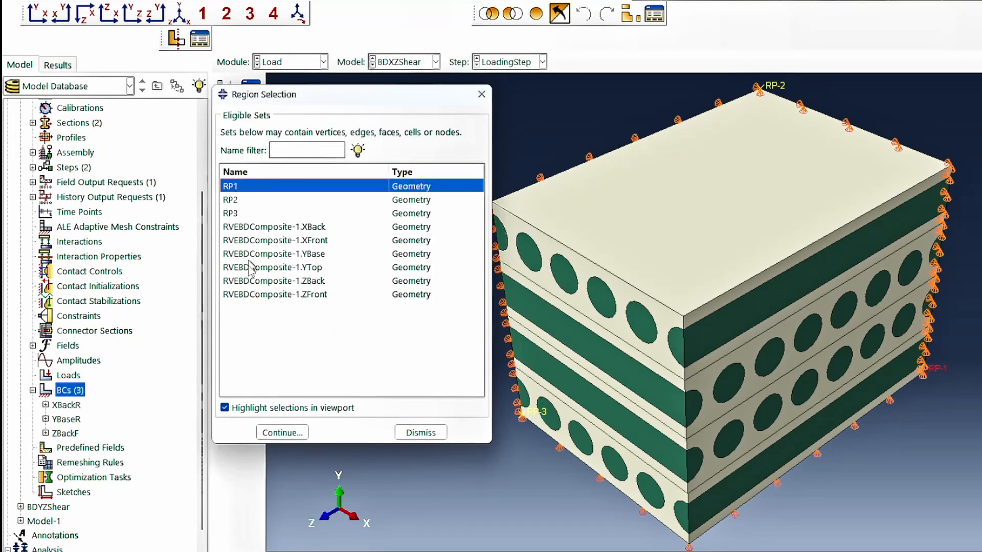
left_click(281, 432)
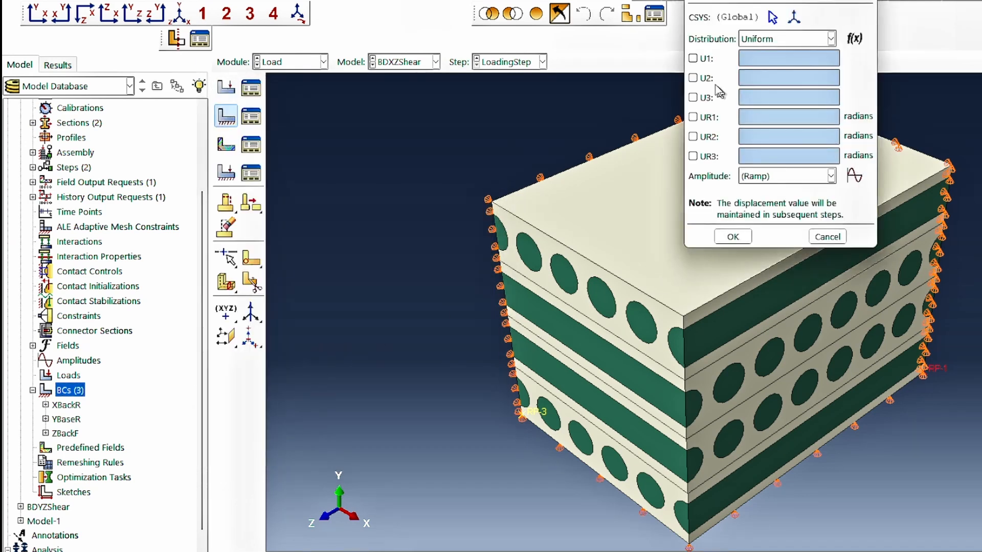
left_click(701, 98)
key("BackSpace")
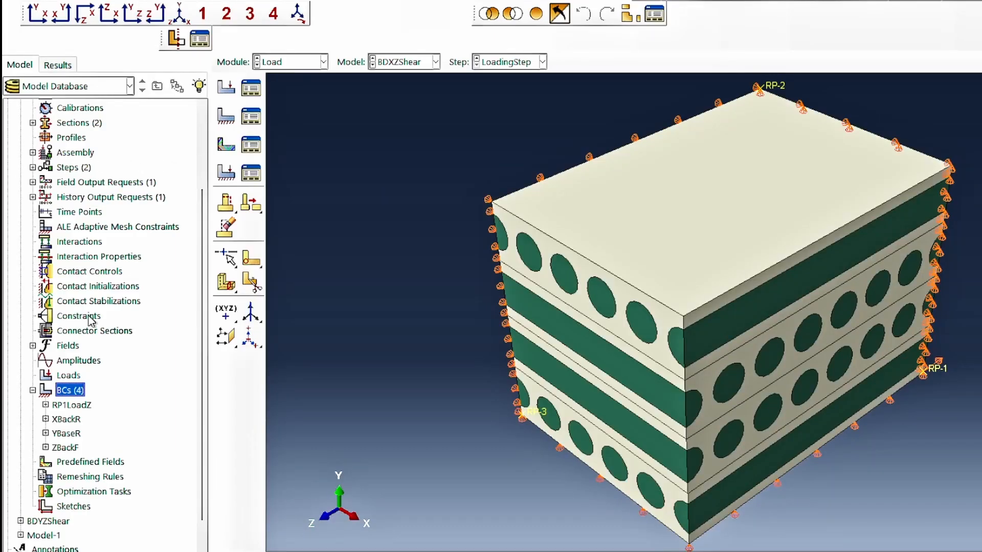
Create an equation-type constraint named RP1Constraint in the BDXZShear model.
left_click(86, 317)
double_click(78, 316)
type("RP1Constraint")
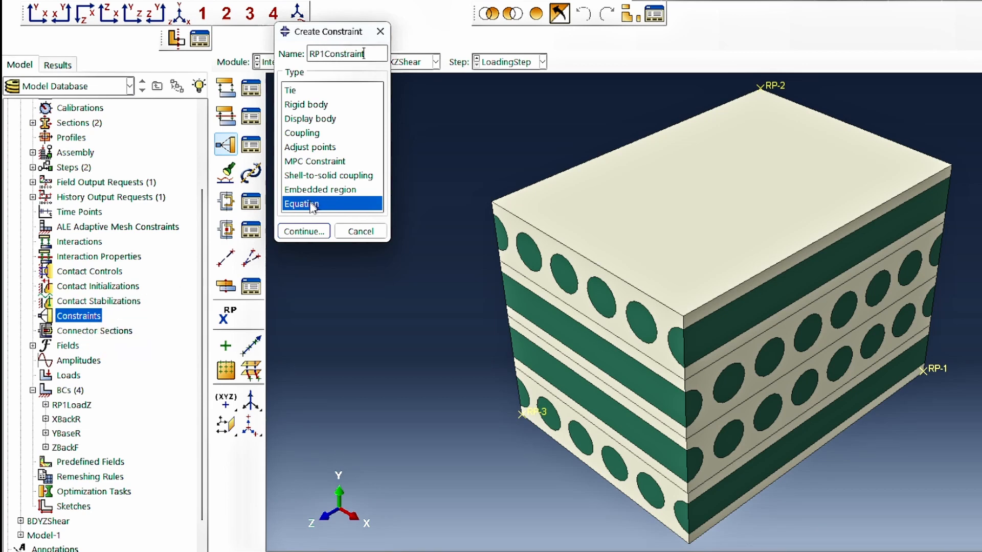
left_click(310, 232)
Enter coefficient 1 for the first term of the RP1Constraint equation and open the set choices for that term.
left_click(350, 371)
type("1")
key("Return")
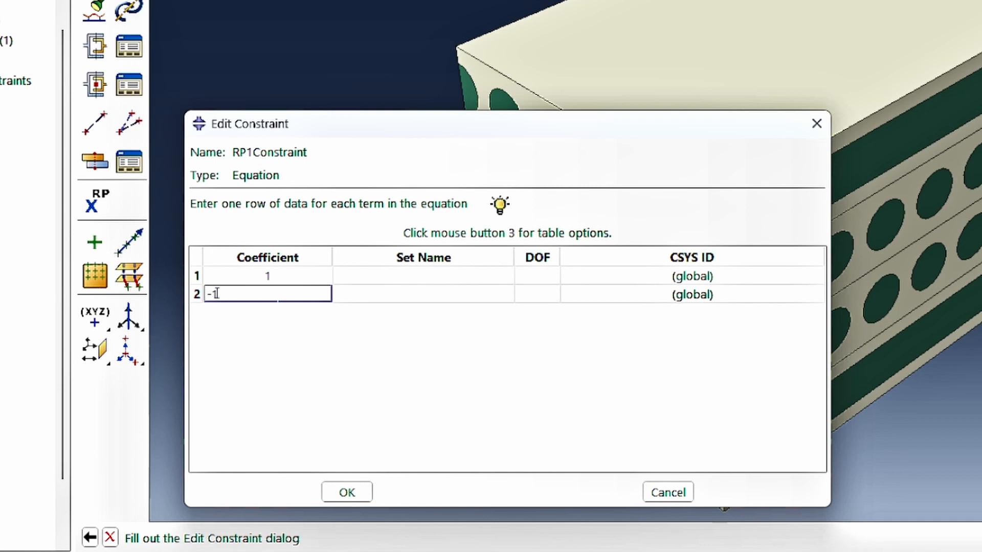
left_click(391, 275)
left_click(387, 276)
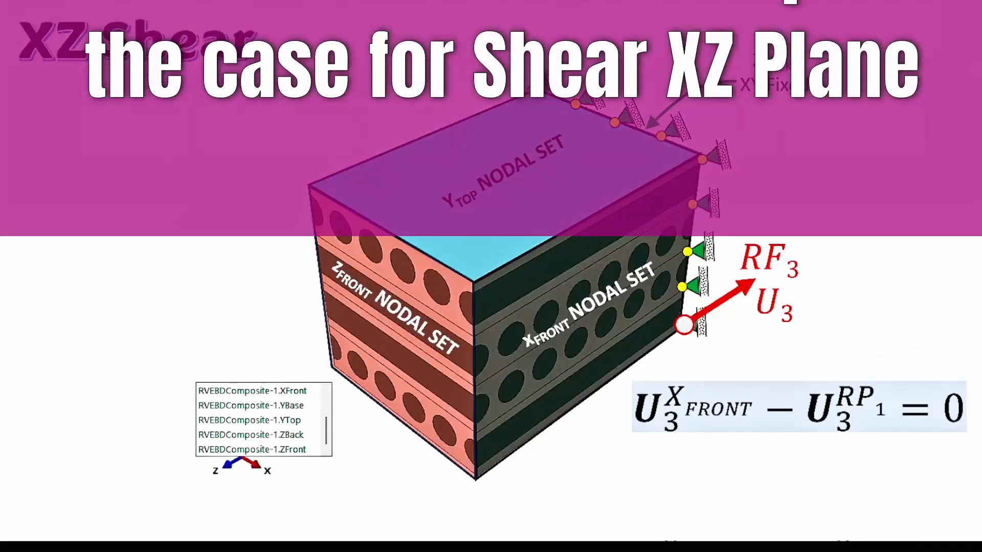